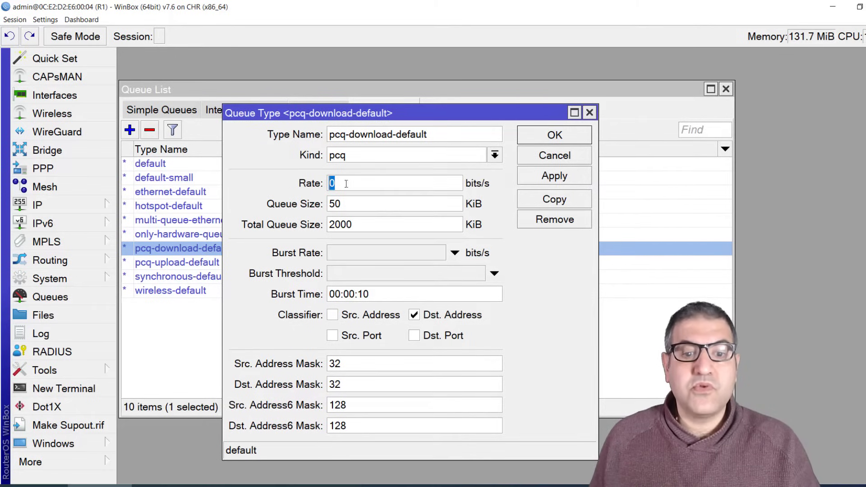
- Confirm pcq-upload-default also has rate 0, then switch to the OneNote PCQ diagram
key("Escape")
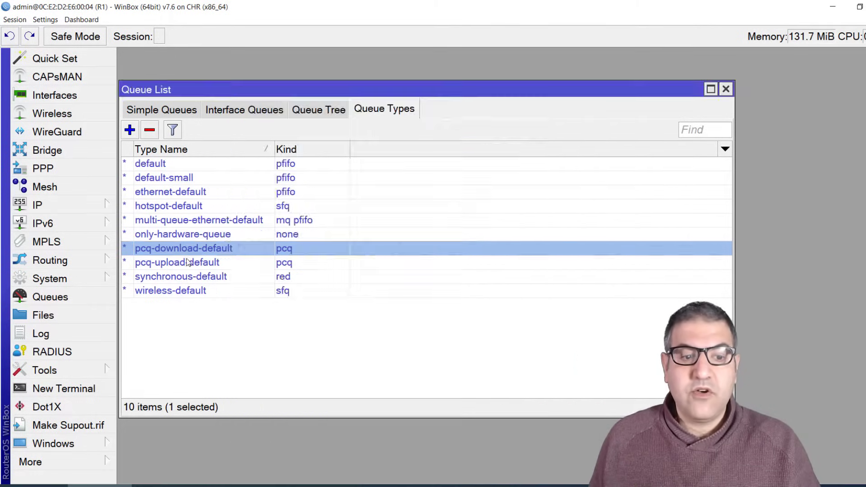
double_click(188, 262)
double_click(354, 184)
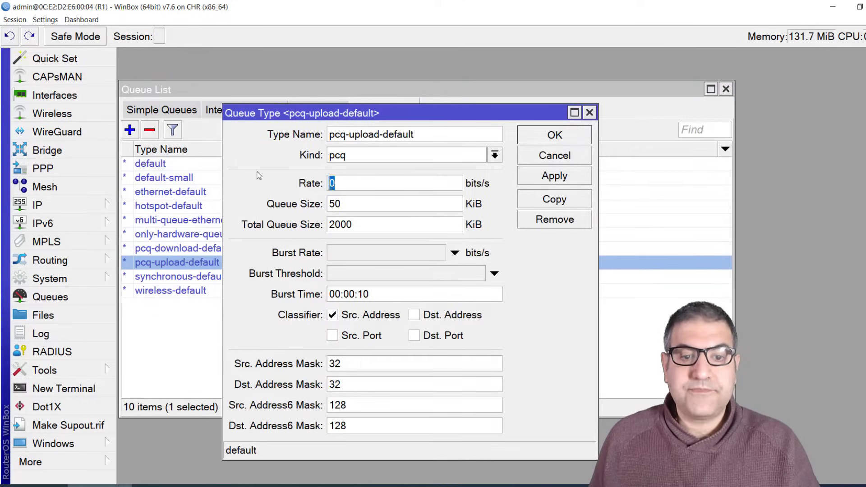
key("Escape")
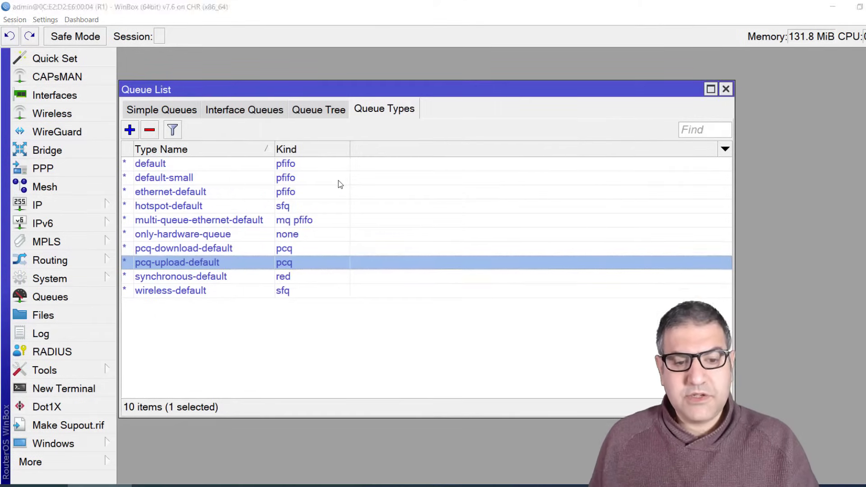
key("alt+Tab")
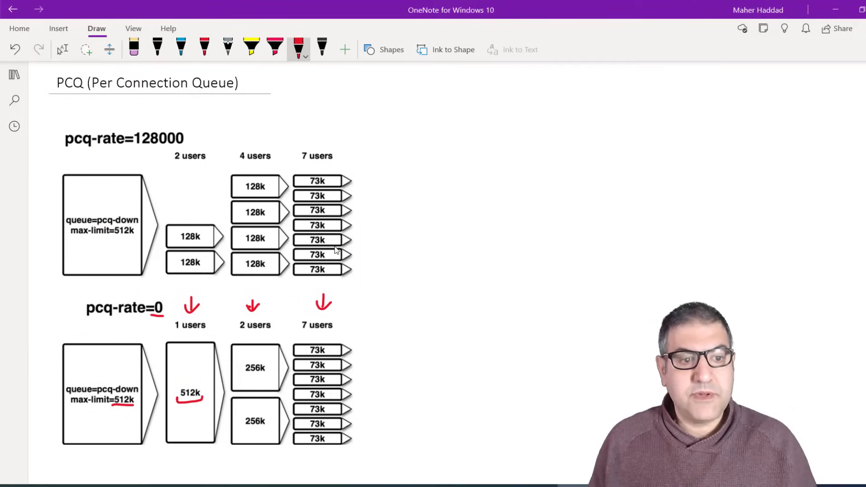
- Bracket the 128000 value in red ink and underline 512k in the upper queue box
left_click(205, 47)
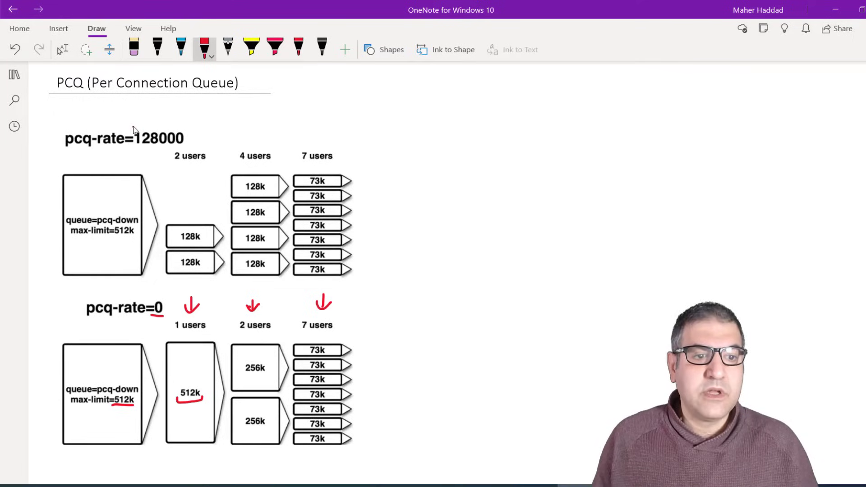
left_click_drag(133, 126, 135, 123)
left_click_drag(193, 126, 193, 128)
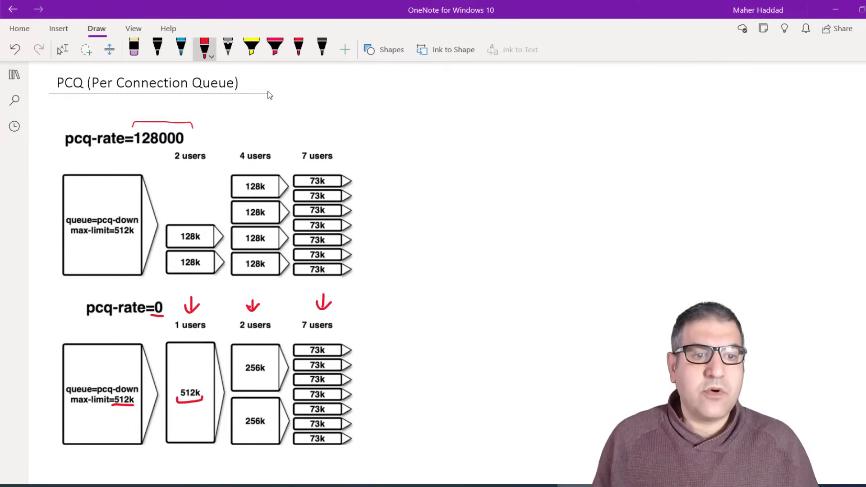
left_click(298, 47)
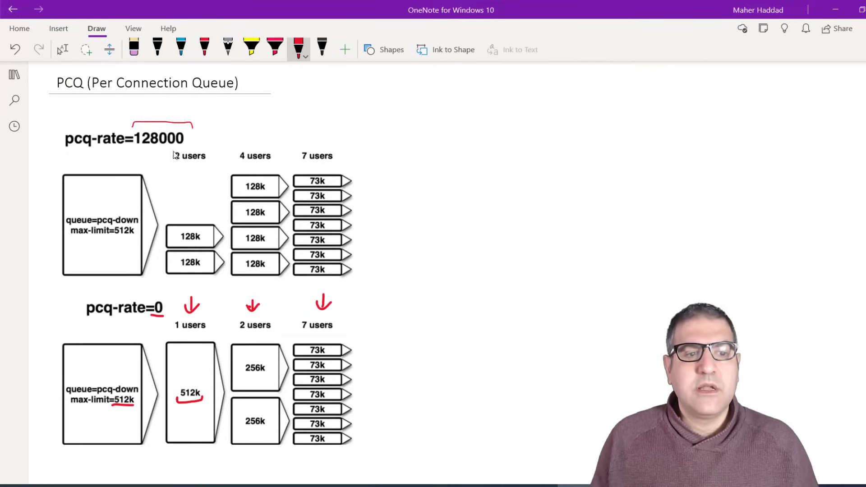
mouse_move(110, 235)
left_mouse_down()
mouse_move(117, 244)
mouse_move(136, 234)
left_mouse_up()
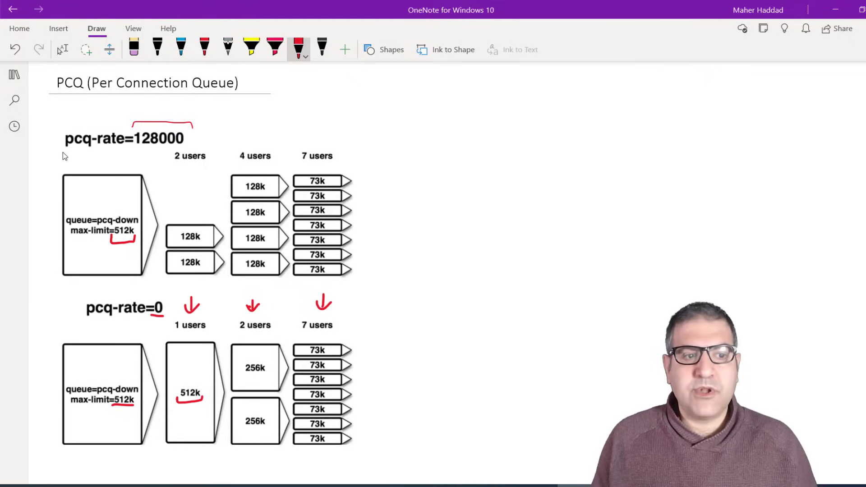
- Underline pcq-rate=128000 and draw red arrows at 2, 4 and 7 users and 512k
left_click_drag(65, 153, 122, 153)
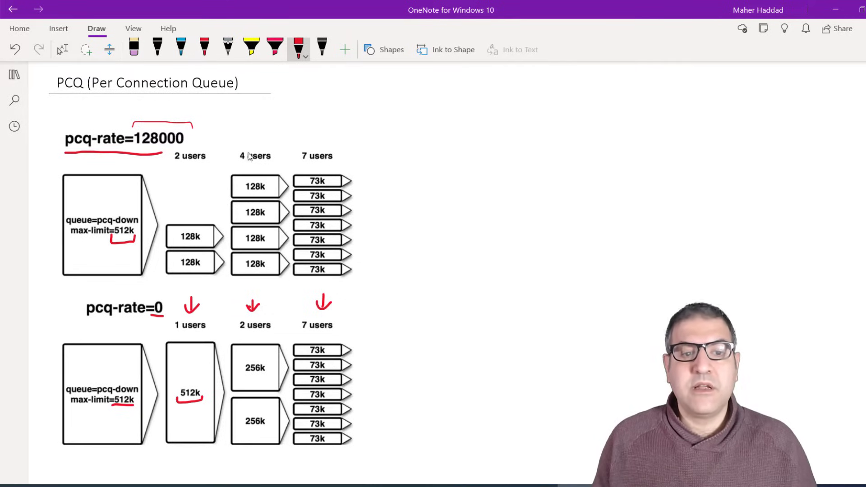
mouse_move(212, 130)
left_mouse_down()
mouse_move(209, 144)
mouse_move(218, 135)
mouse_move(260, 135)
left_mouse_up()
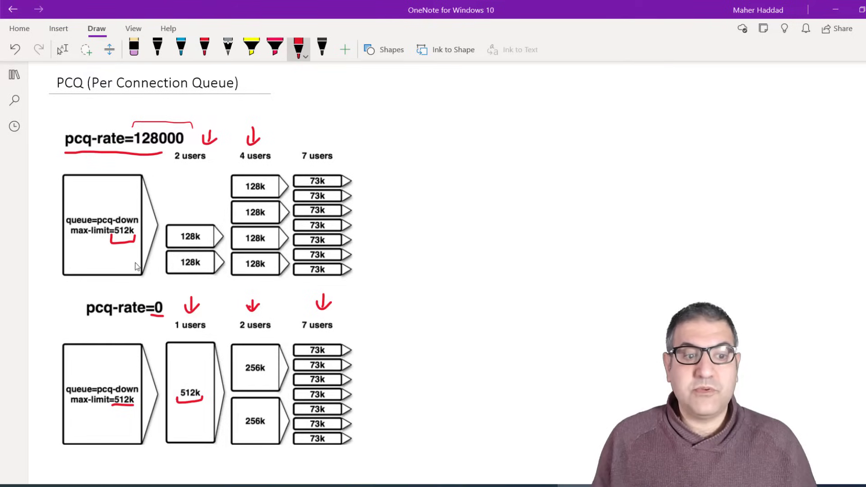
mouse_move(121, 249)
left_mouse_down()
mouse_move(122, 264)
mouse_move(127, 254)
left_mouse_up()
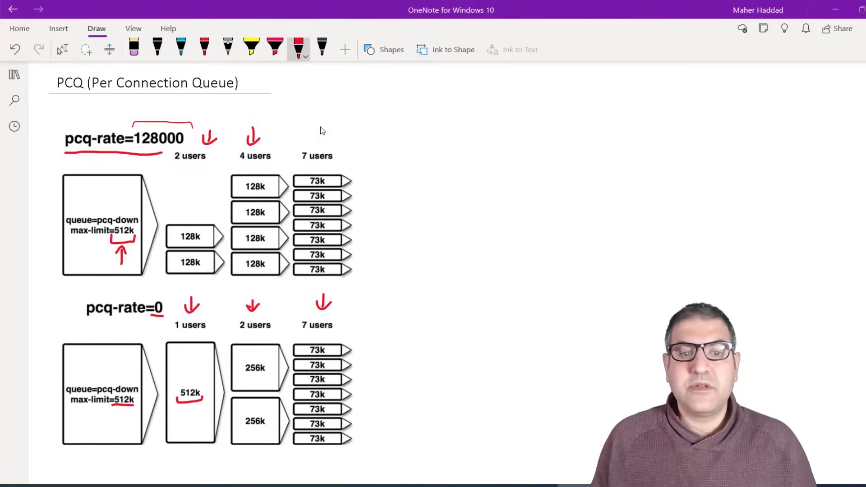
mouse_move(319, 127)
left_mouse_down()
mouse_move(319, 145)
mouse_move(328, 132)
left_mouse_up()
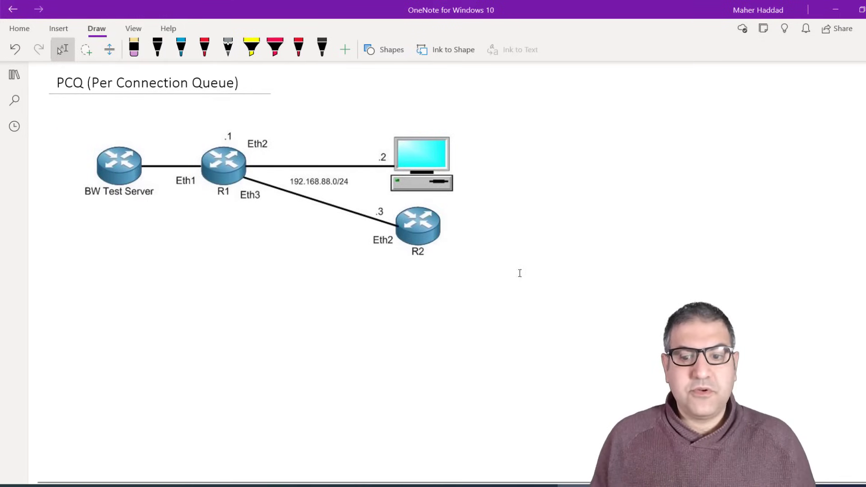
- Mark R1's Eth2 and Eth3 ports in red, undoing an oversized loop around the PC
left_click(298, 48)
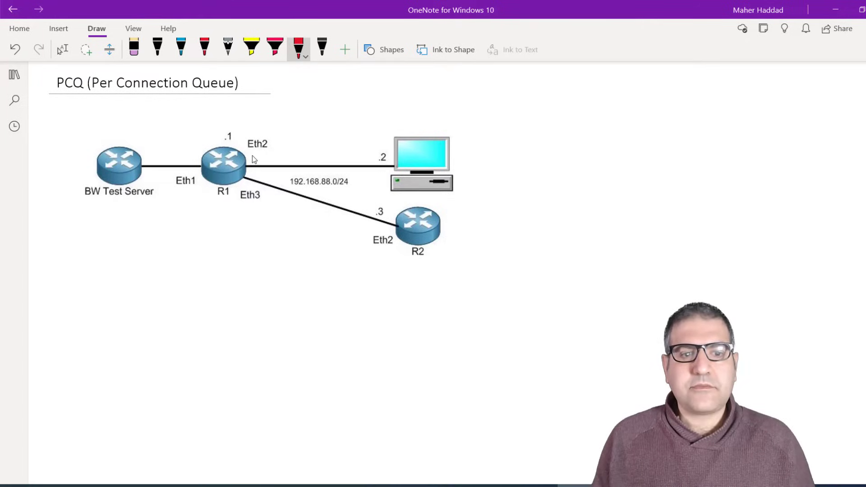
mouse_move(251, 157)
left_mouse_down()
mouse_move(244, 185)
mouse_move(251, 157)
left_mouse_up()
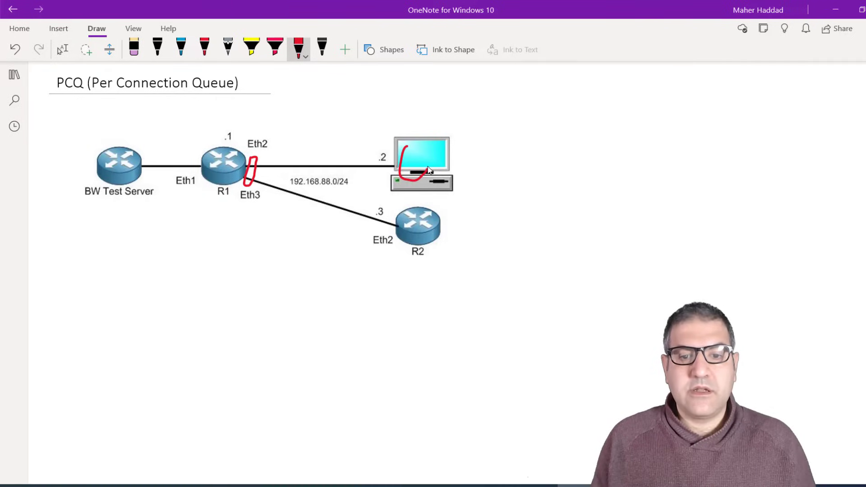
mouse_move(428, 170)
left_mouse_down()
mouse_move(424, 150)
mouse_move(405, 144)
mouse_move(399, 175)
mouse_move(392, 172)
left_mouse_up()
key("ctrl+z")
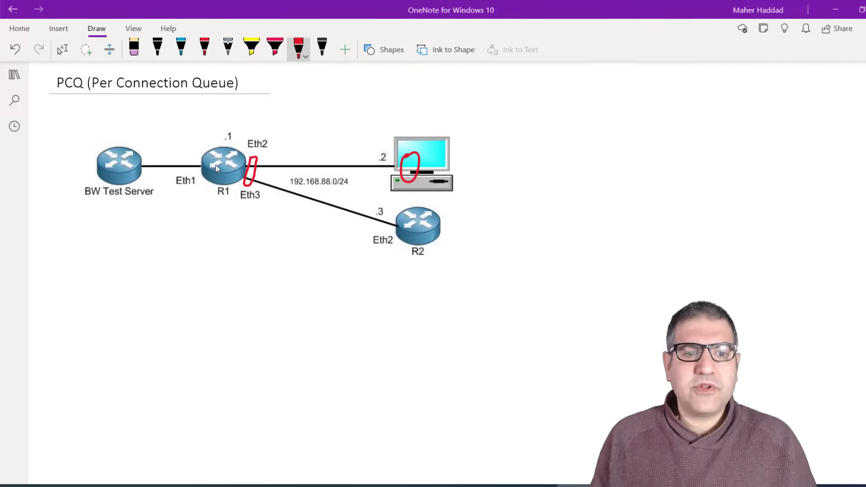
- Write PCQ, 0 and 512k as notes below R1
mouse_move(205, 214)
left_mouse_down()
mouse_move(203, 226)
mouse_move(246, 223)
left_mouse_up()
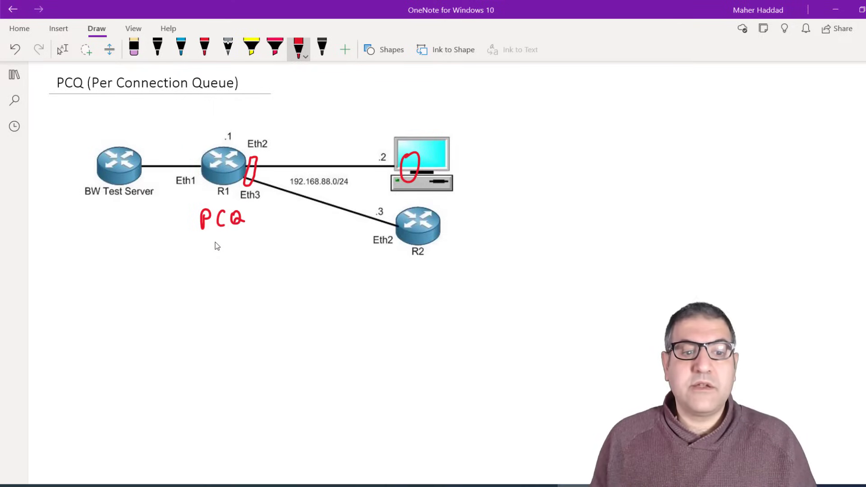
left_click_drag(215, 242, 216, 253)
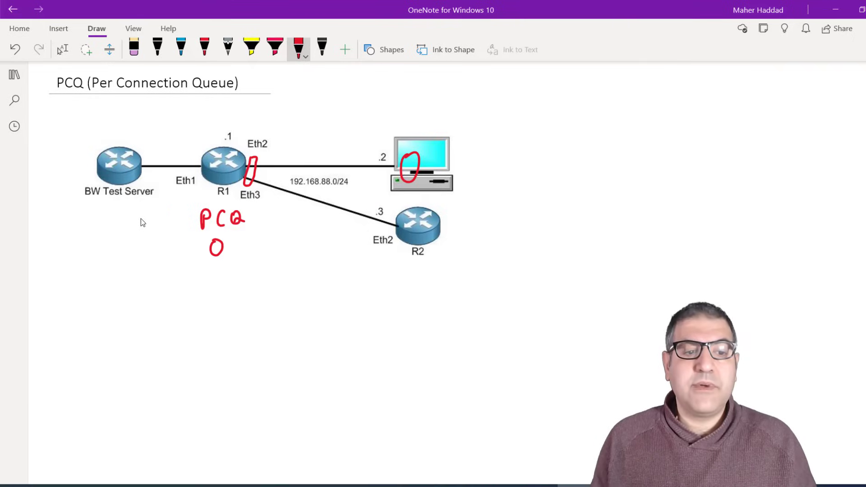
left_click_drag(155, 219, 175, 228)
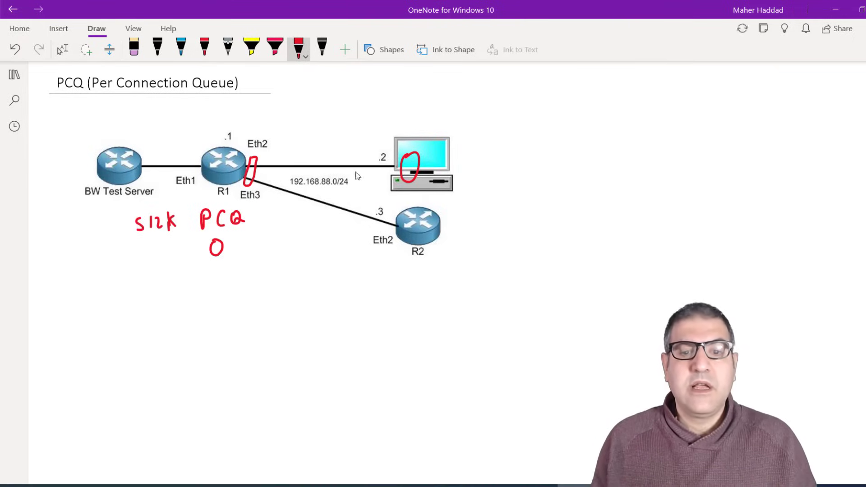
- Draw arrows from R2 and the PC to R1's ports and add a number under 512k
mouse_move(386, 227)
left_mouse_down()
mouse_move(329, 231)
mouse_move(258, 203)
mouse_move(272, 200)
left_mouse_up()
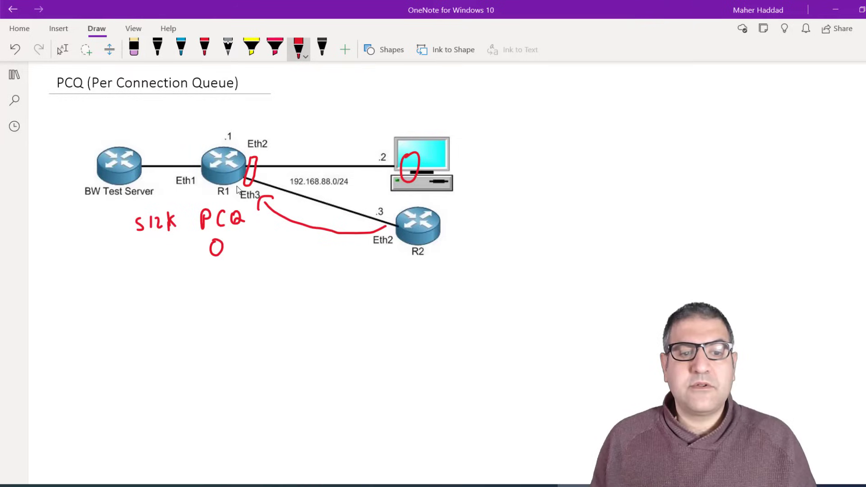
left_click_drag(124, 211, 143, 198)
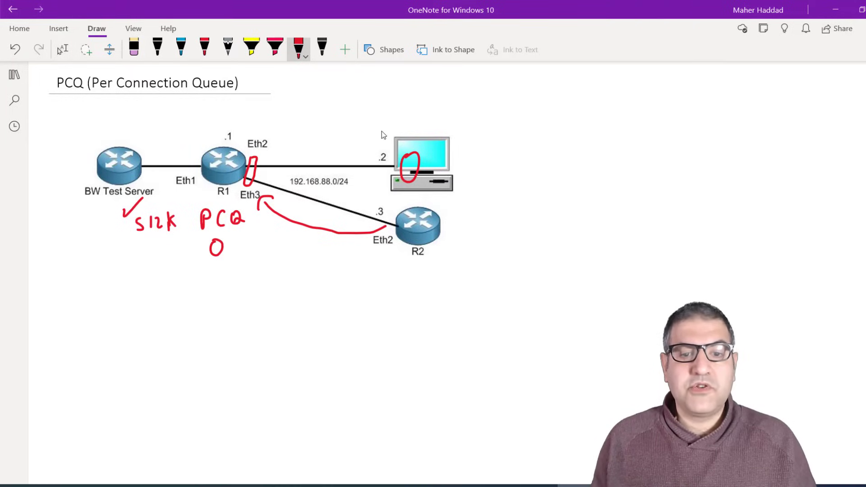
mouse_move(399, 132)
left_mouse_down()
mouse_move(361, 123)
mouse_move(276, 132)
mouse_move(282, 141)
left_mouse_up()
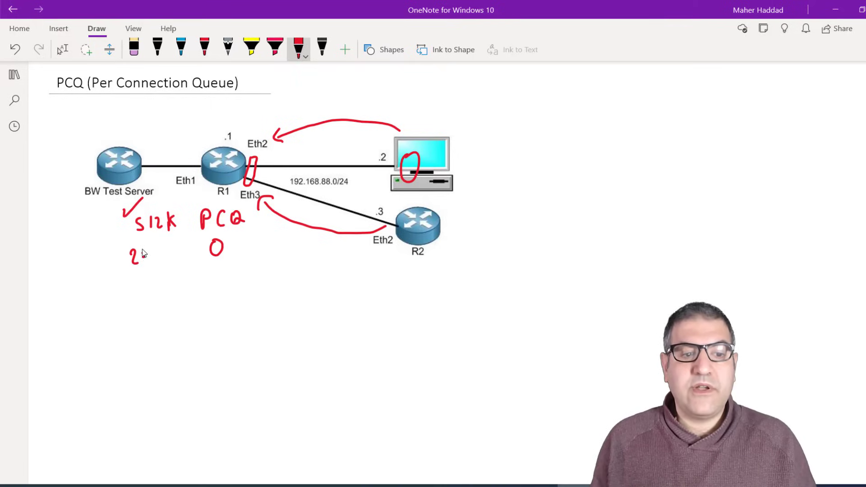
mouse_move(141, 272)
left_mouse_down()
mouse_move(138, 287)
mouse_move(139, 276)
left_mouse_up()
left_click_drag(149, 269, 145, 284)
left_click_drag(161, 265, 159, 274)
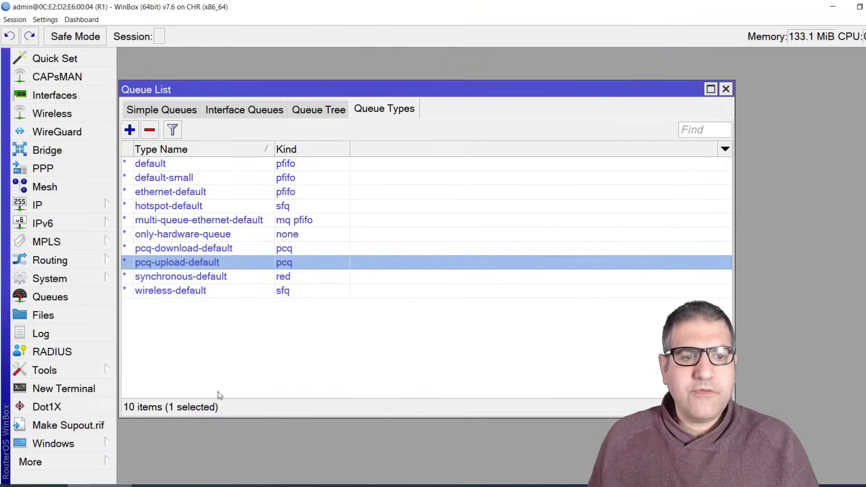
- Create a new bridge, bridge1, on R1
key("Escape")
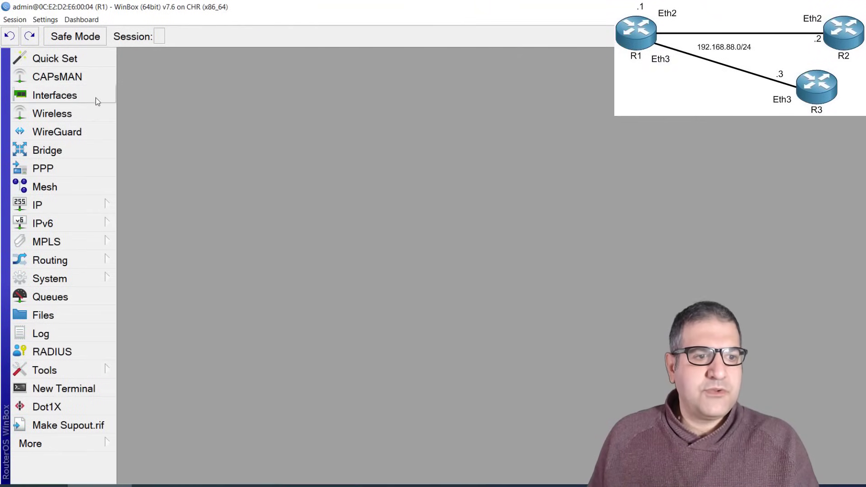
left_click(64, 150)
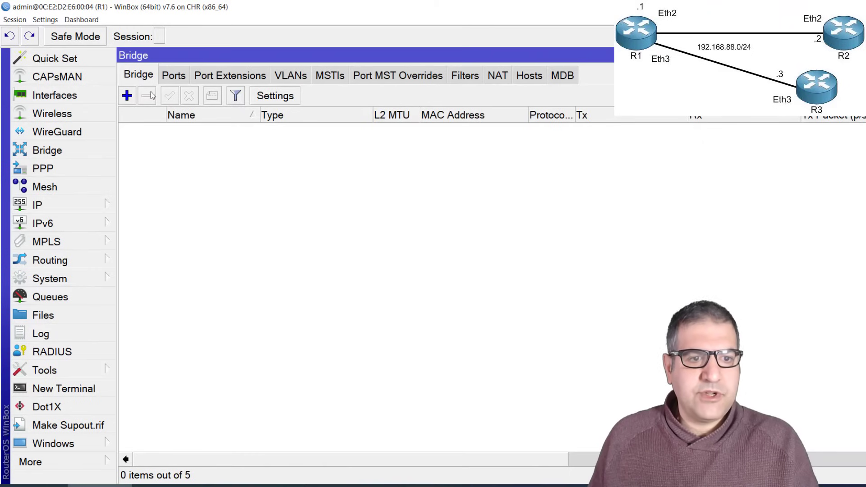
left_click(127, 96)
left_click(541, 124)
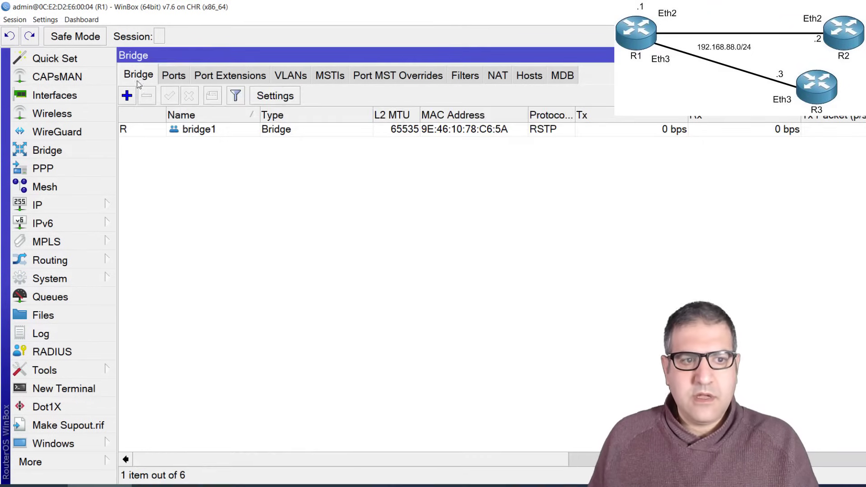
- Add ether2 and ether3 as ports of bridge1 and close the Bridge window
left_click(172, 78)
left_click(126, 95)
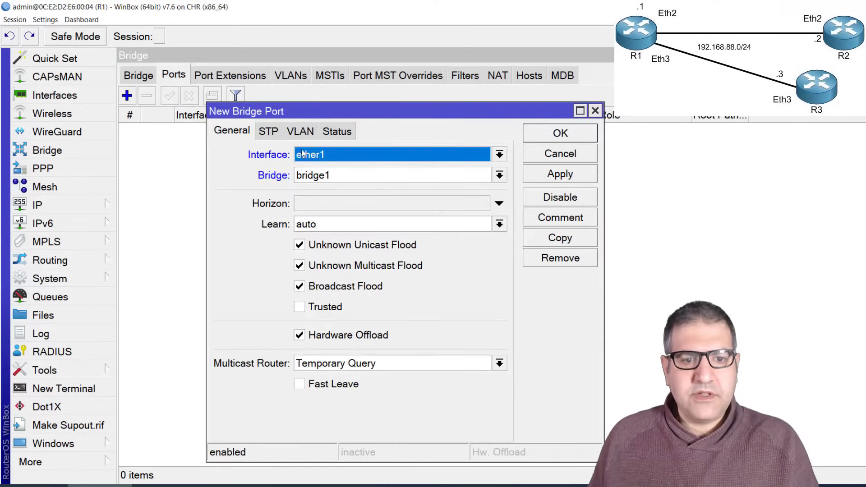
left_click(499, 154)
left_click(334, 204)
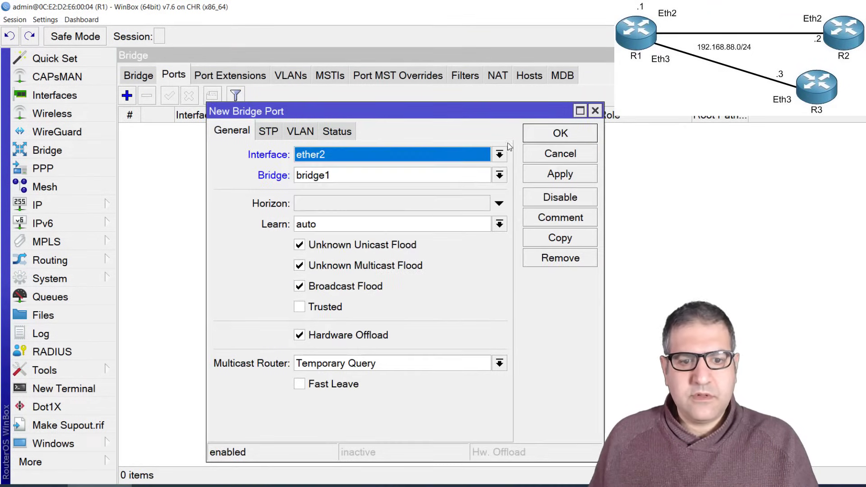
left_click(561, 133)
left_click(127, 95)
left_click(306, 154)
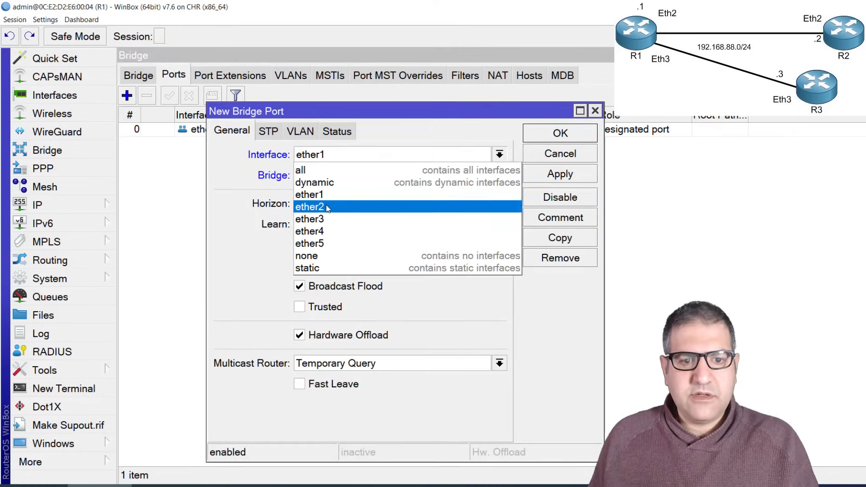
left_click(324, 215)
left_click(559, 134)
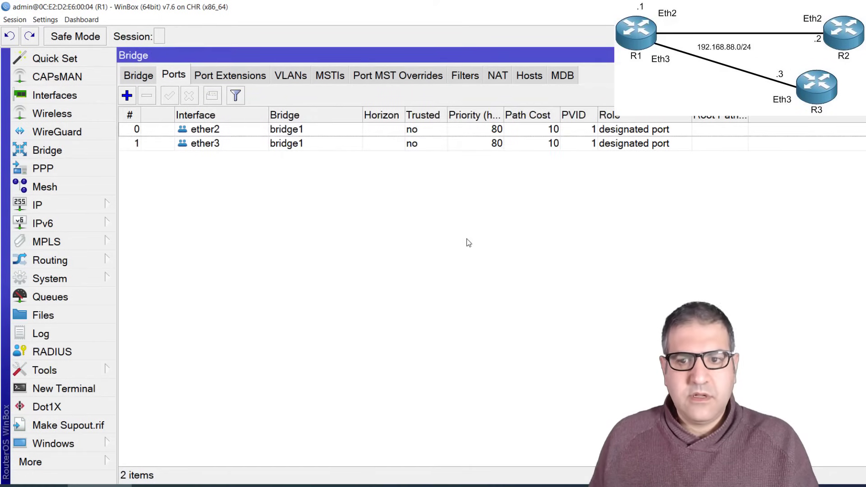
key("Escape")
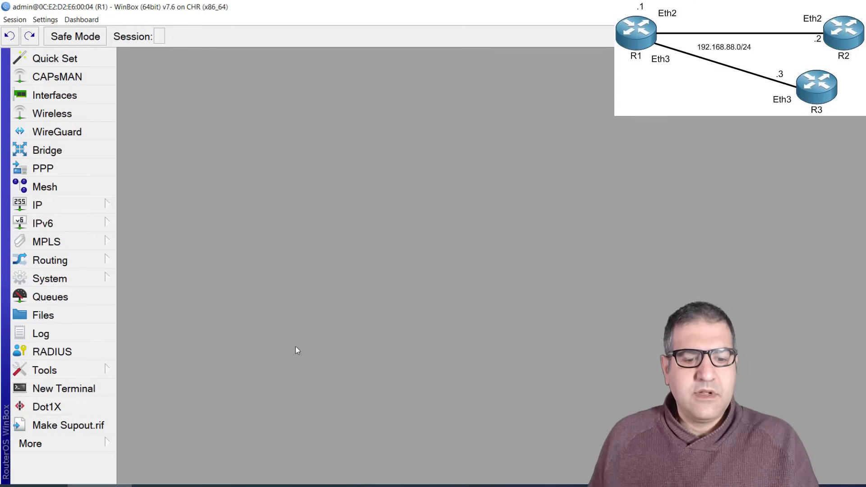
- Switch to the R2 session, maximise it, and glance at the GNS3 topology
key("alt+Tab")
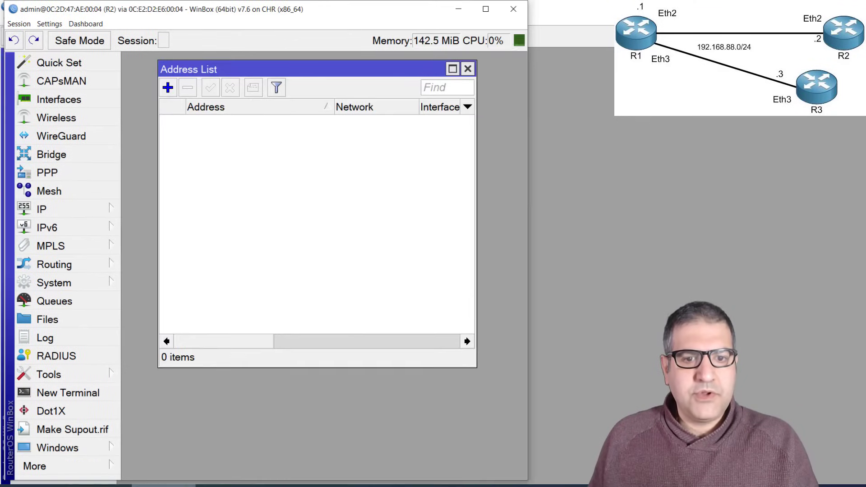
left_click(486, 9)
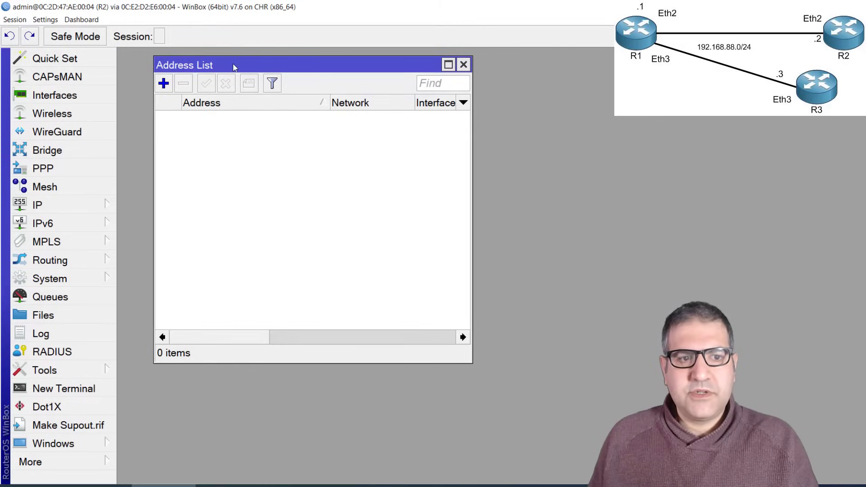
left_click_drag(234, 67, 221, 65)
left_click(433, 485)
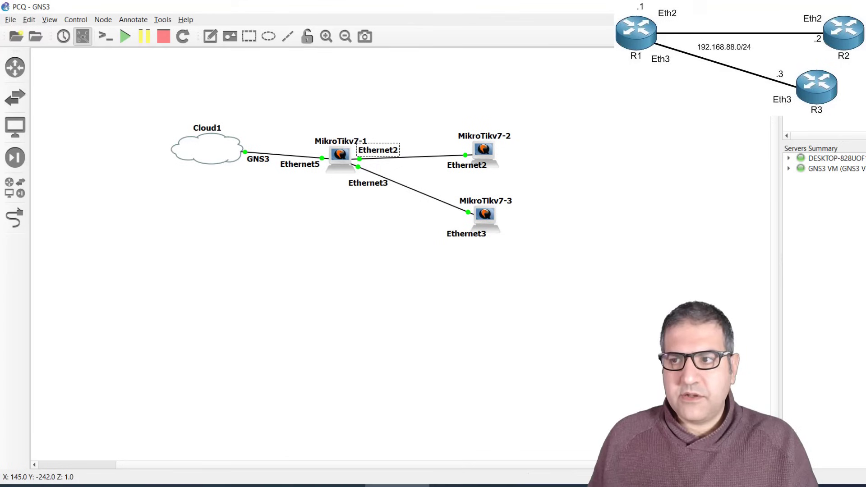
key("alt+Tab")
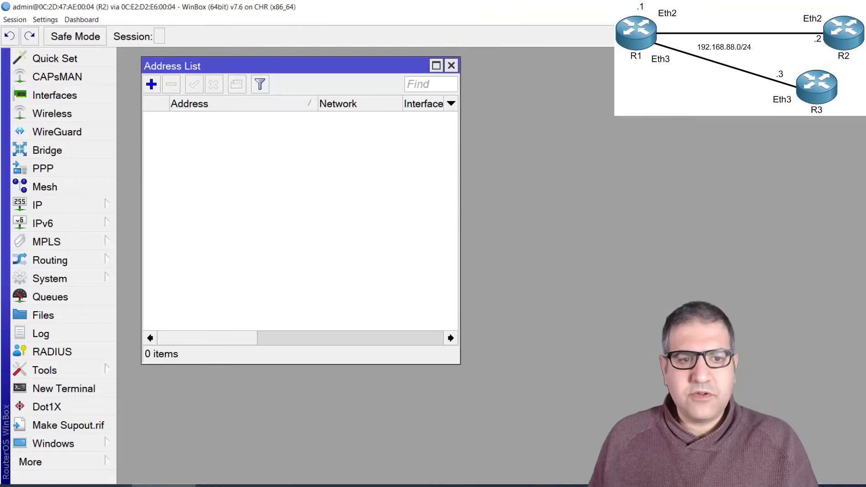
- Add address 192.168.88.2/24 on ether2 for R2, then return to R1
left_click(151, 85)
type("1")
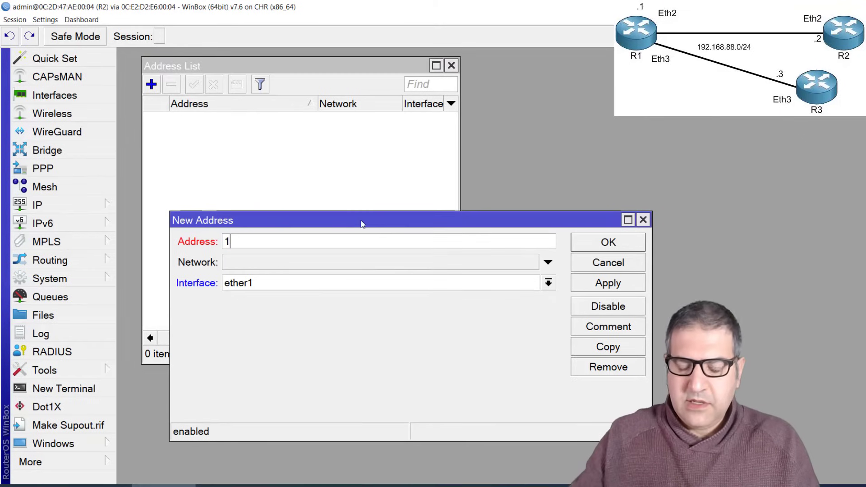
type("92.168.88")
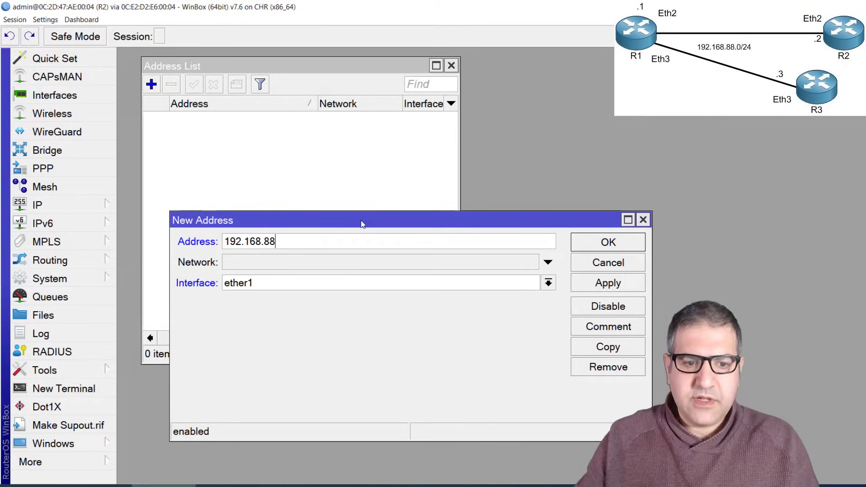
type(".")
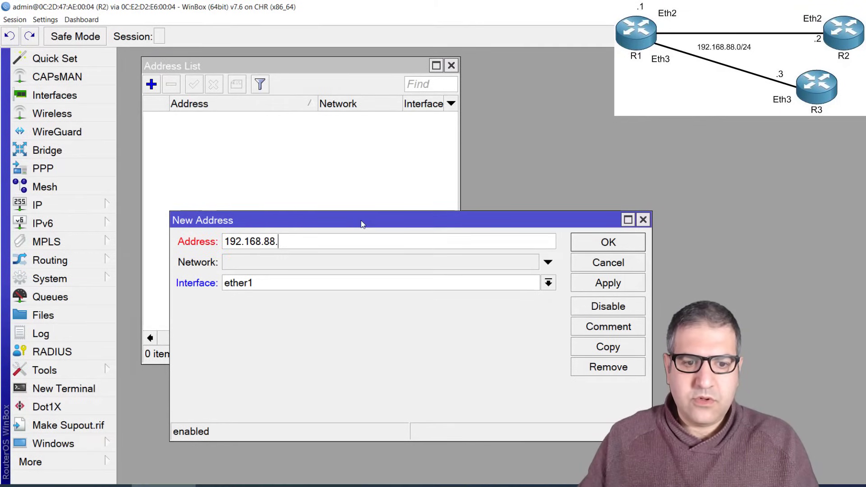
type("2")
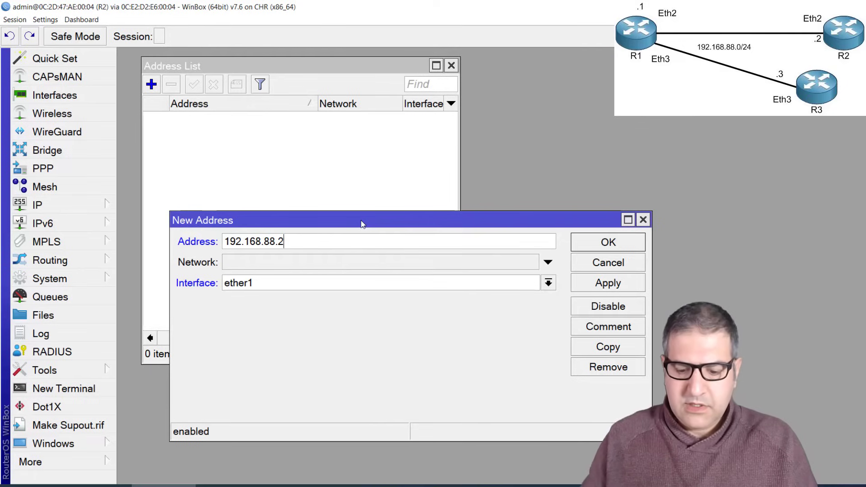
type("/24")
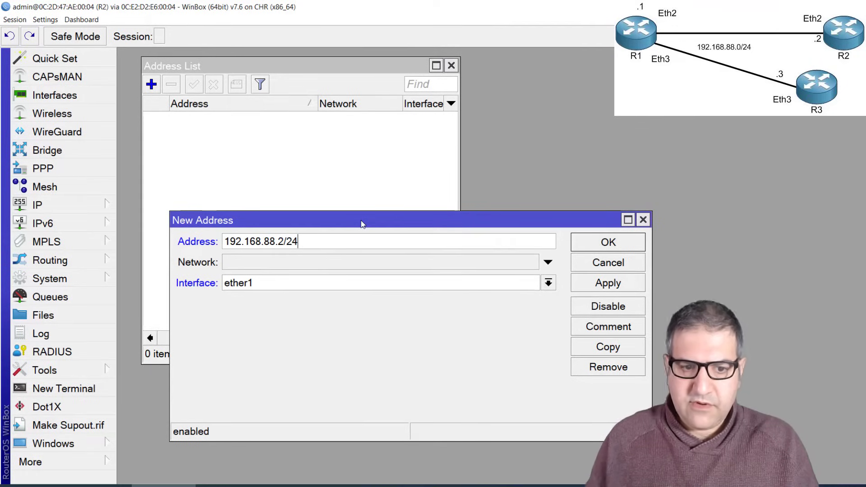
left_click(250, 283)
left_click(265, 310)
left_click(616, 245)
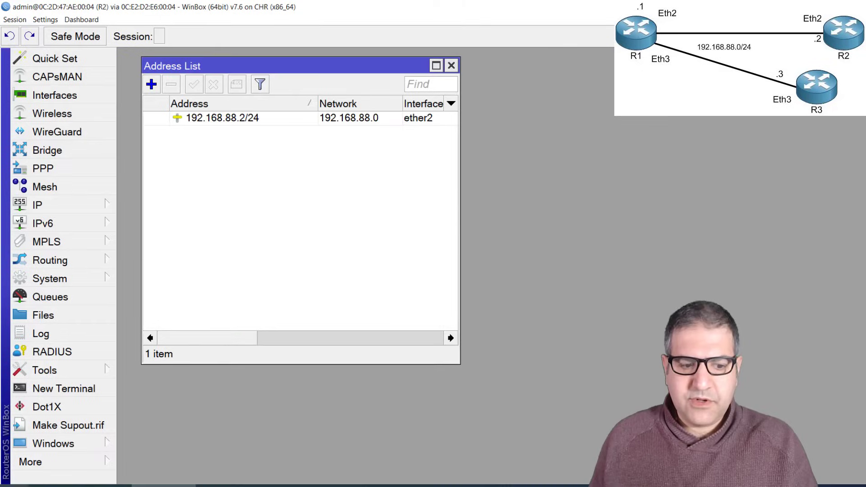
key("alt+Tab")
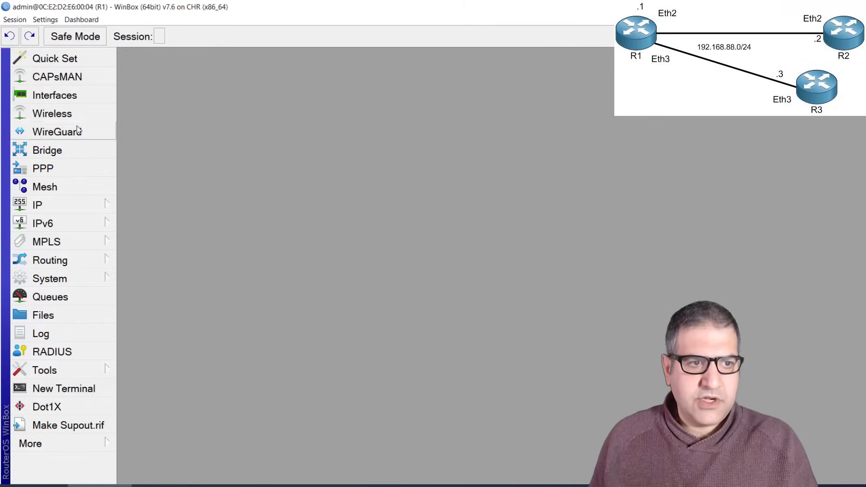
- Add 192.168.88.1/24 on bridge1 under IP > Addresses on R1 and close the list
left_click(47, 150)
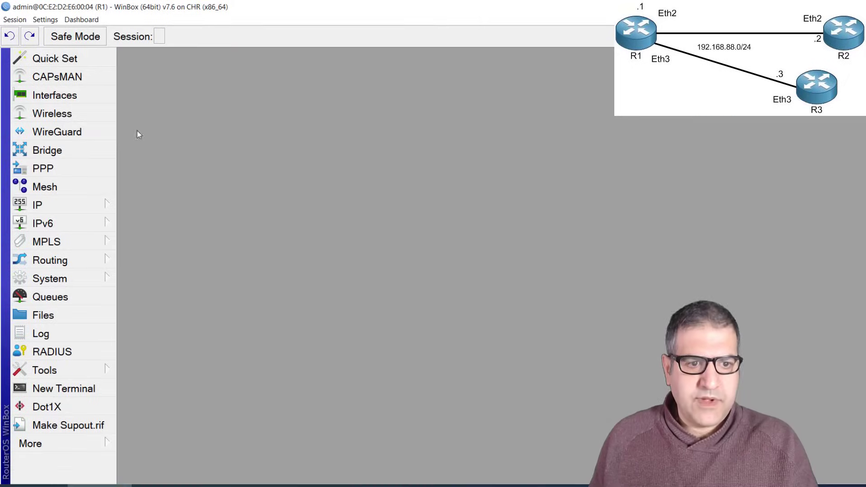
left_click(72, 204)
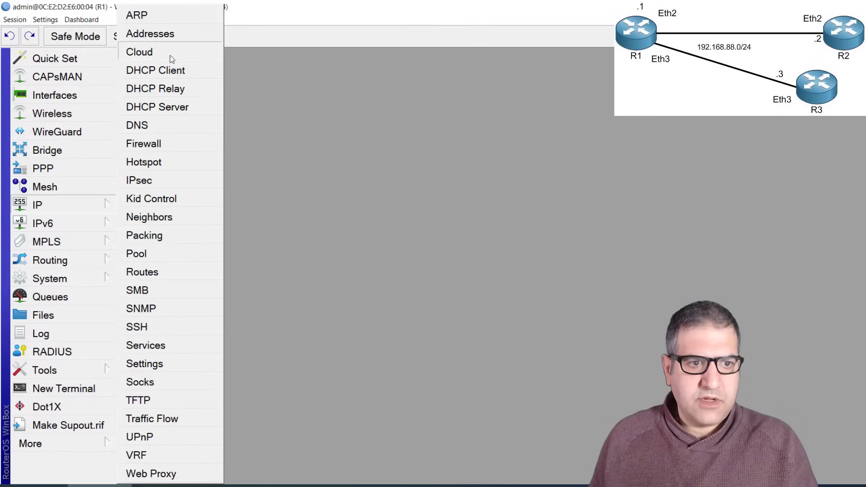
left_click(167, 39)
left_click(163, 83)
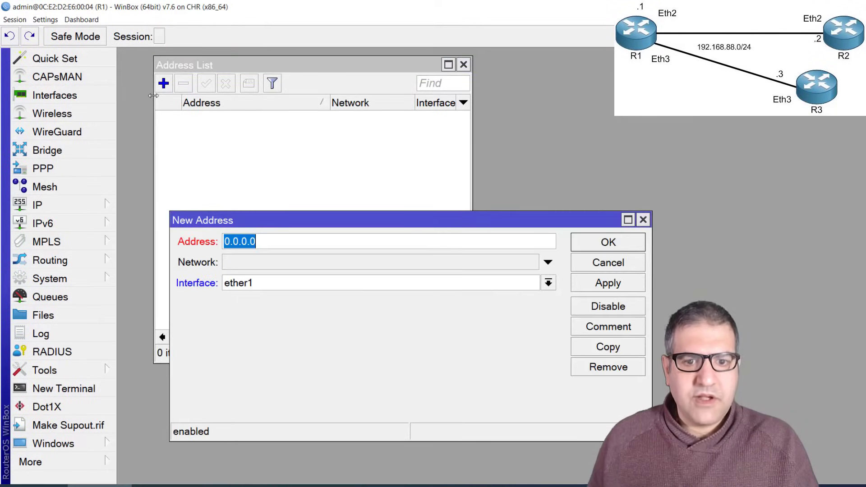
type("192.168.")
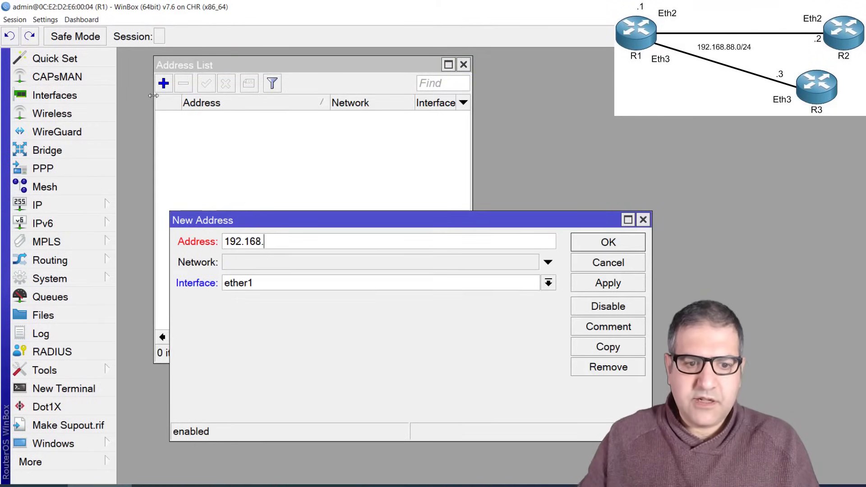
type("88.1/24")
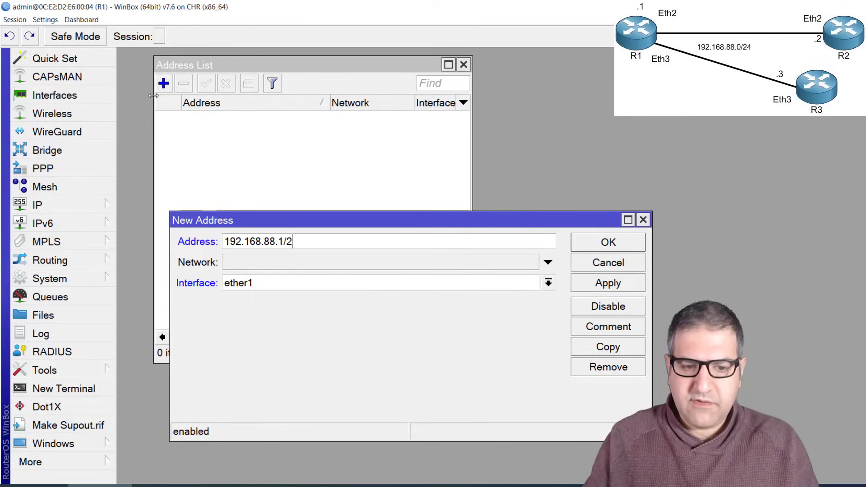
left_click(255, 290)
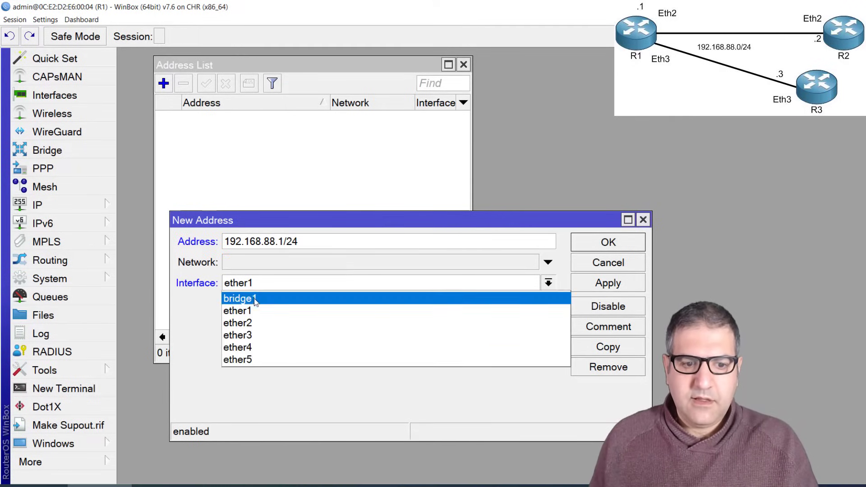
left_click(252, 298)
left_click(609, 242)
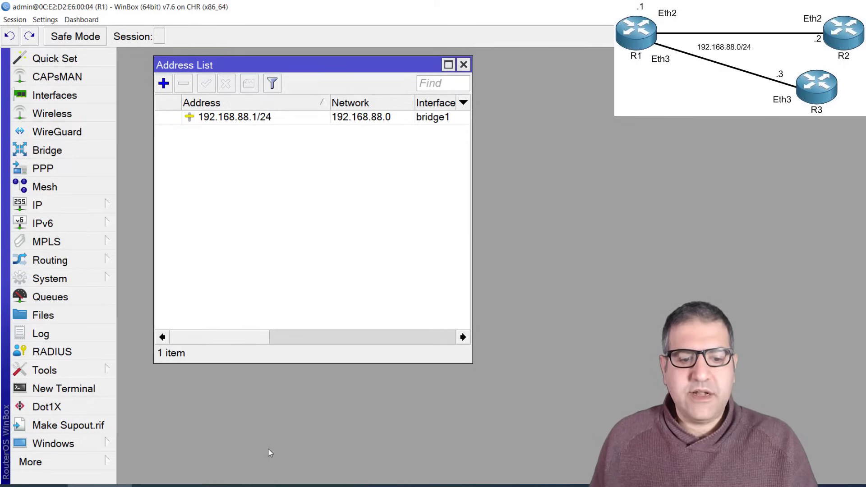
key("Escape")
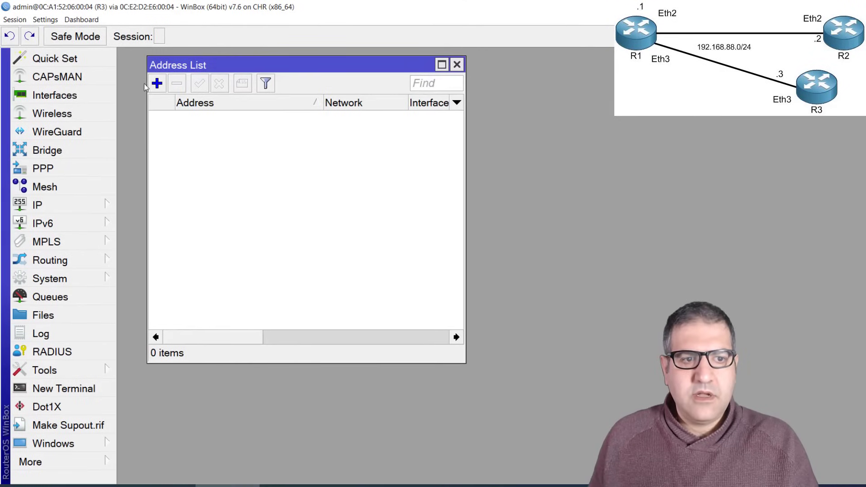
- Add 192.168.88.3/24 on interface ether3 for R3, then close the Address List
left_click(157, 83)
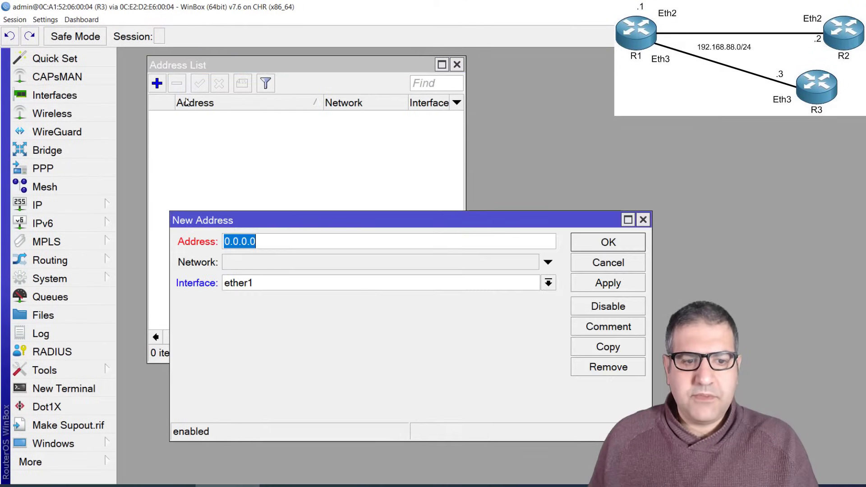
type("192.168.")
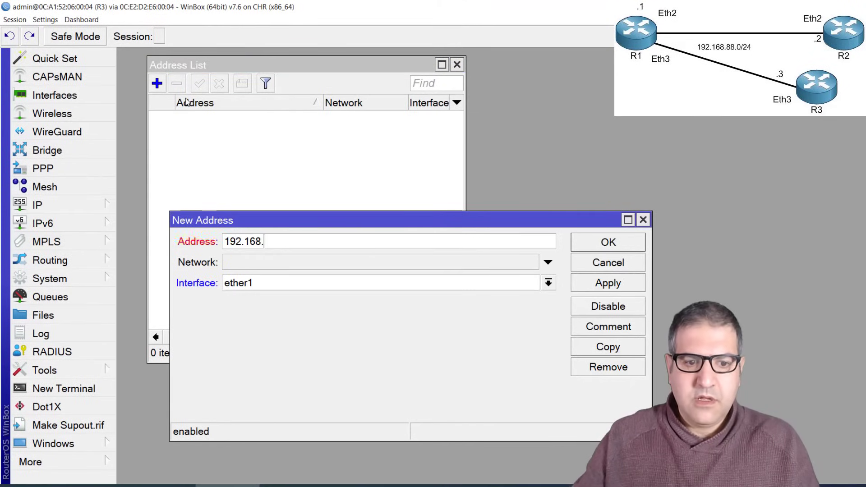
type("88.3/24")
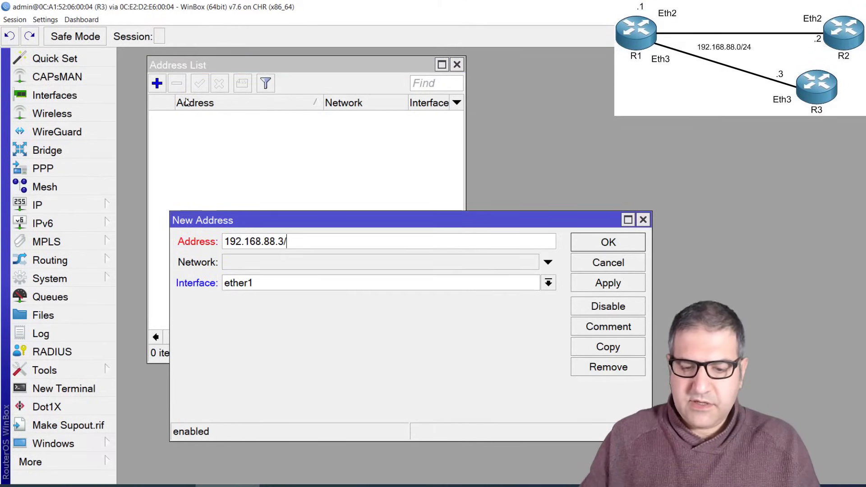
left_click(251, 283)
left_click(289, 321)
left_click(604, 242)
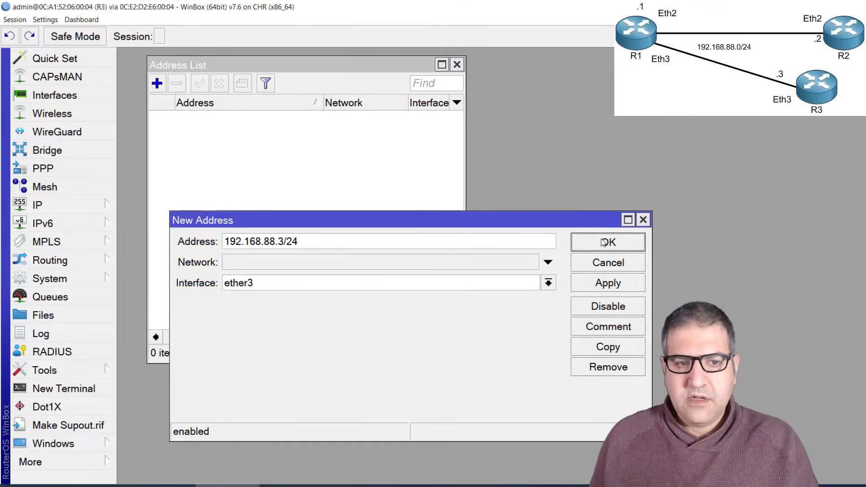
key("Escape")
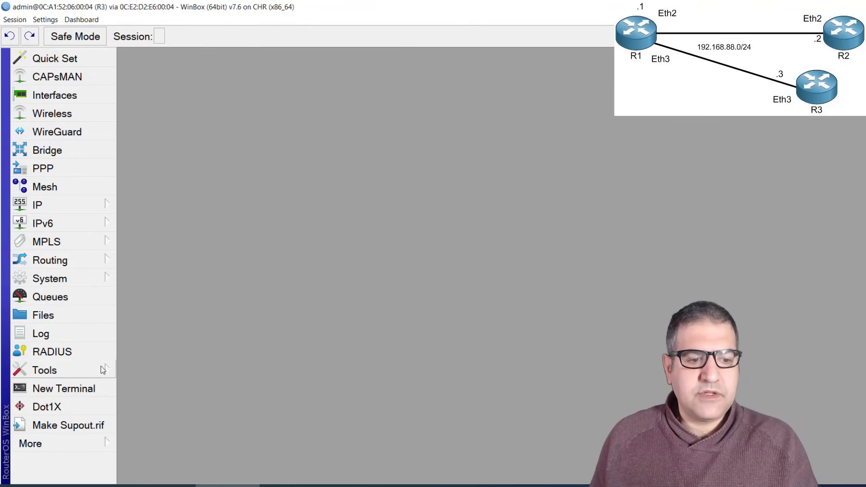
- Ping 192.168.88.1, then 192.168.88.2, from R3 using Tools > Ping, then close it
left_click(103, 370)
left_click(202, 276)
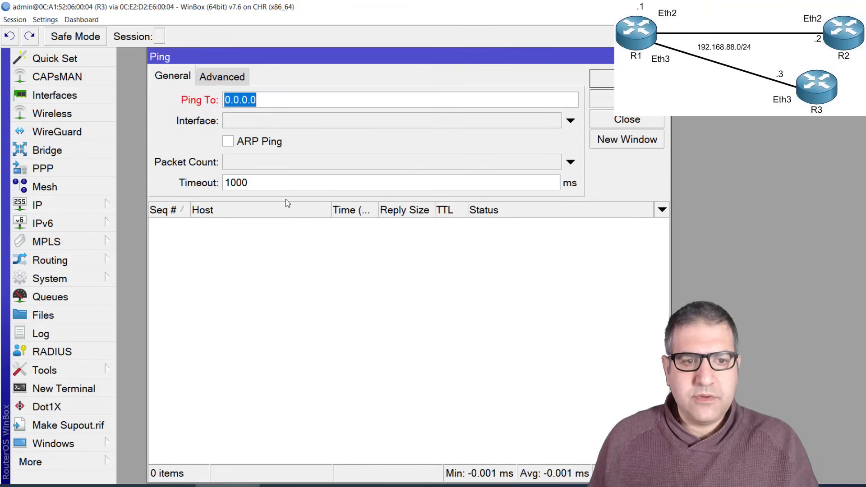
type("192.168.")
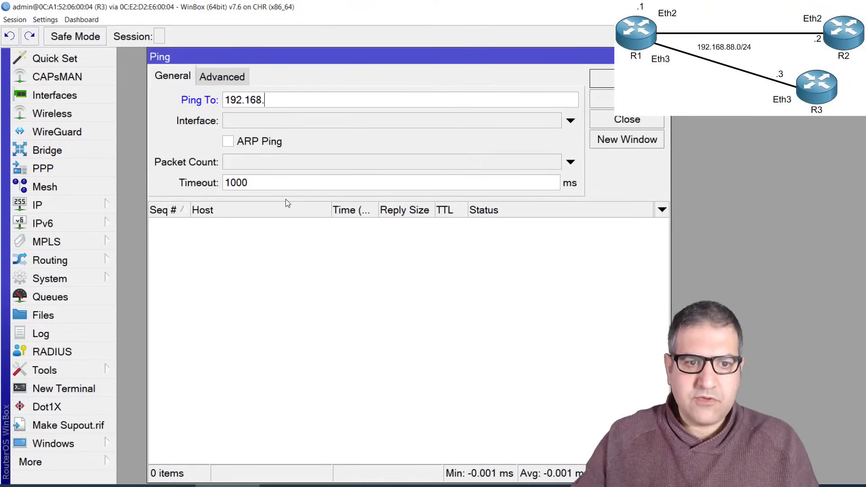
type("88.1")
key("Return")
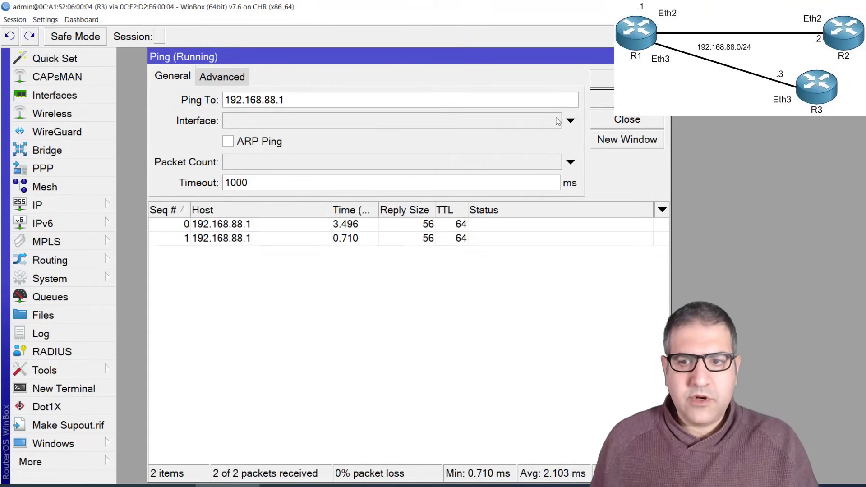
left_click(602, 99)
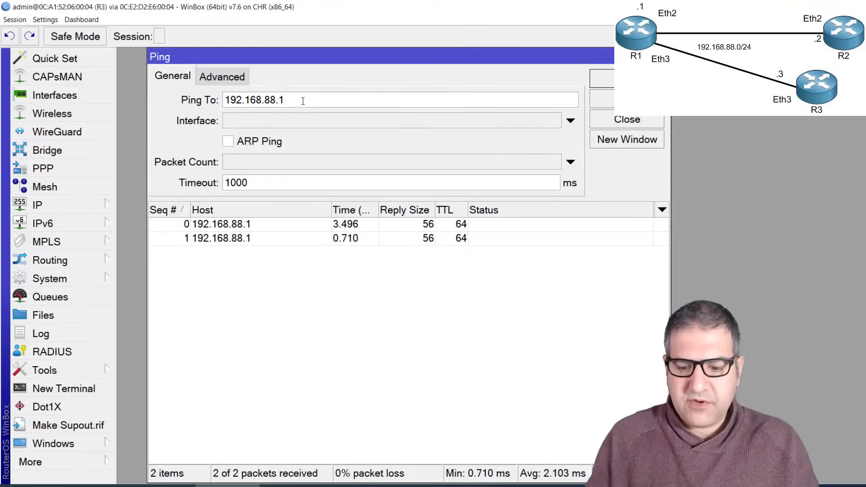
key("BackSpace")
type("2")
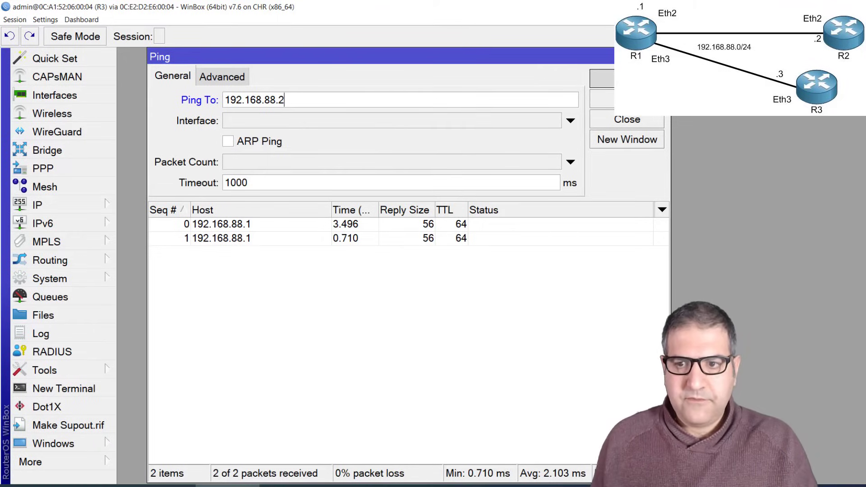
key("Return")
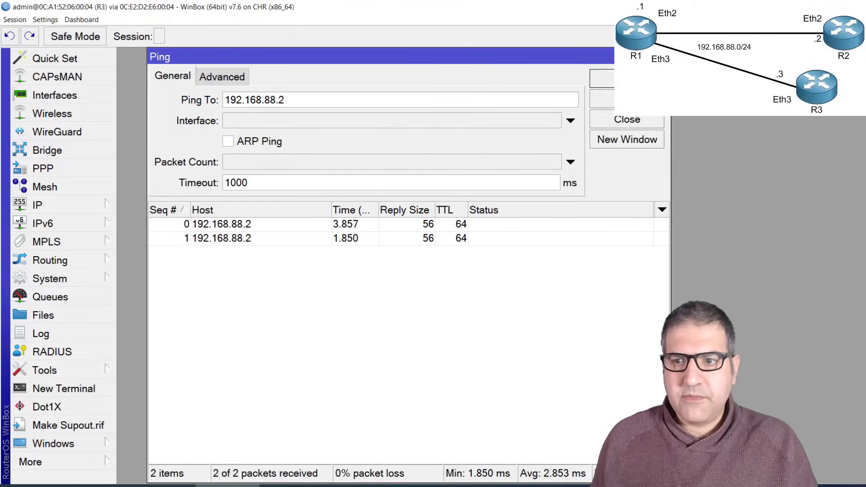
key("Escape")
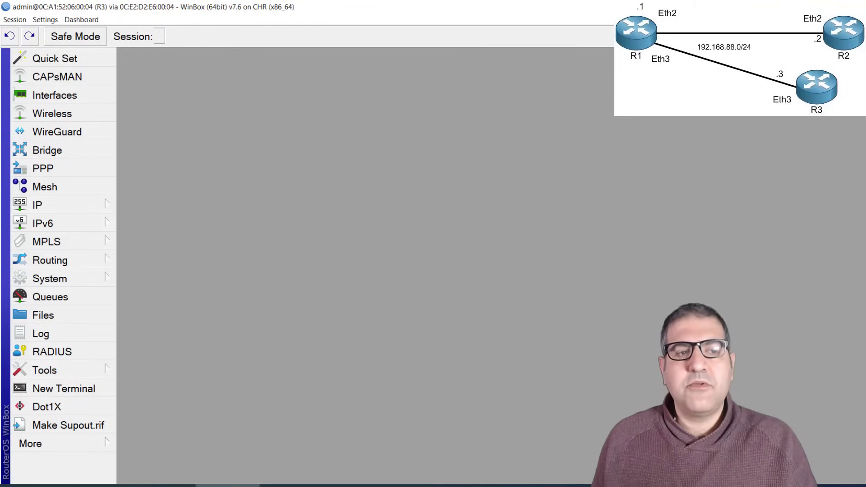
- On R1, go to Queues > Queue Types and open pcq-download-default's settings
key("alt+Tab")
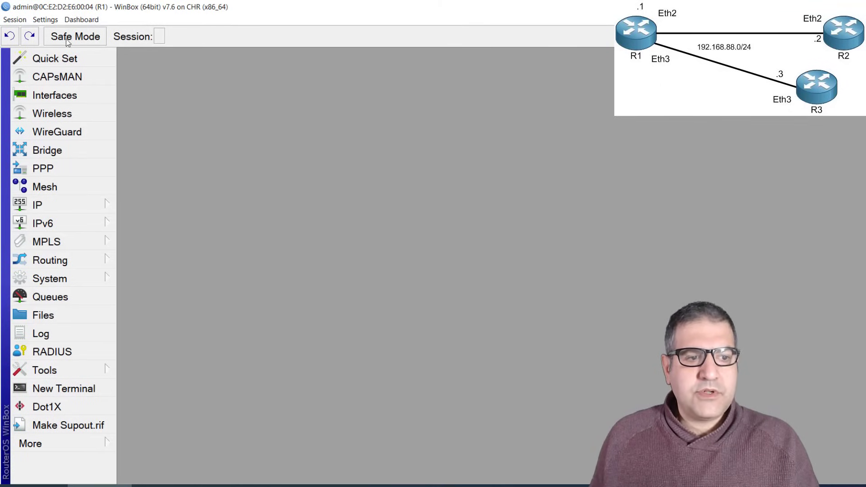
left_click(76, 294)
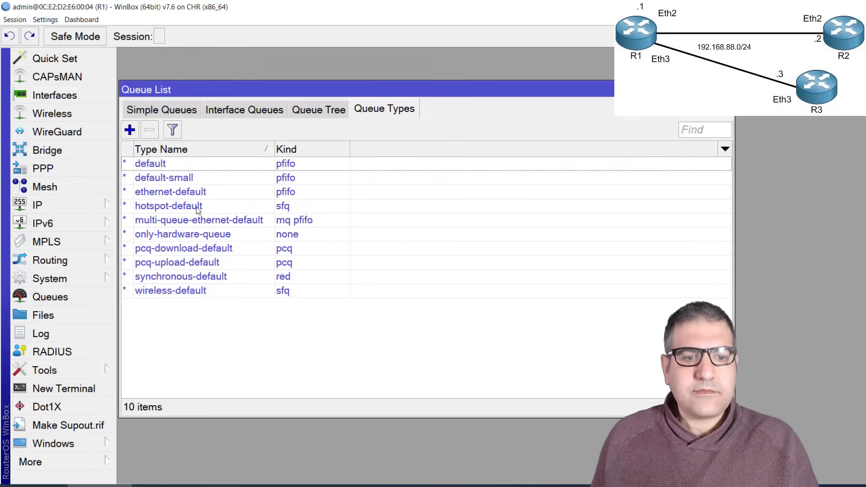
left_click(188, 248)
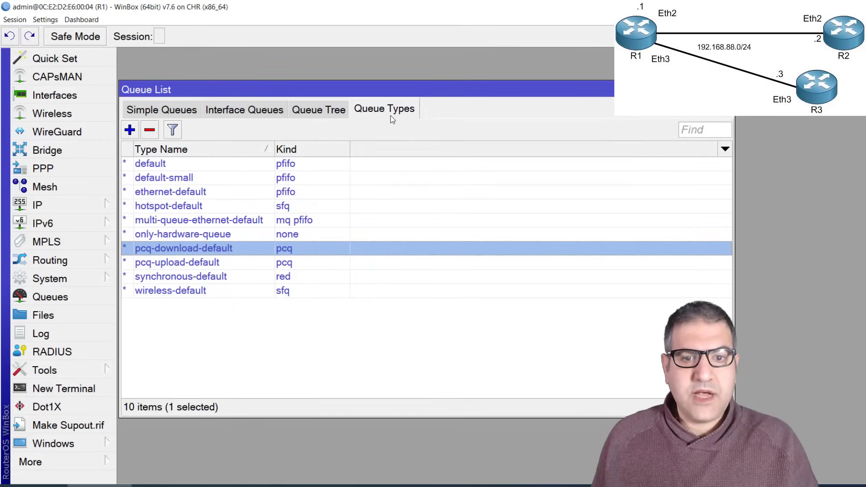
left_click(174, 263)
left_click(176, 249)
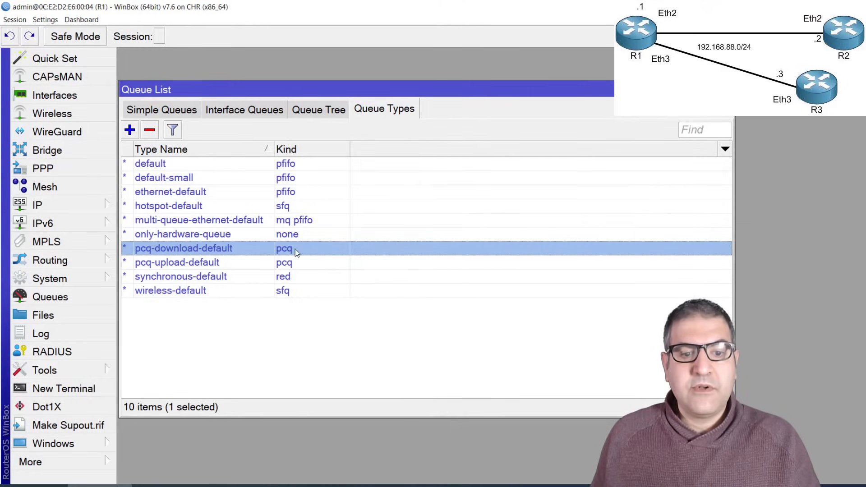
left_click(194, 262)
left_click(193, 248)
left_click(197, 265)
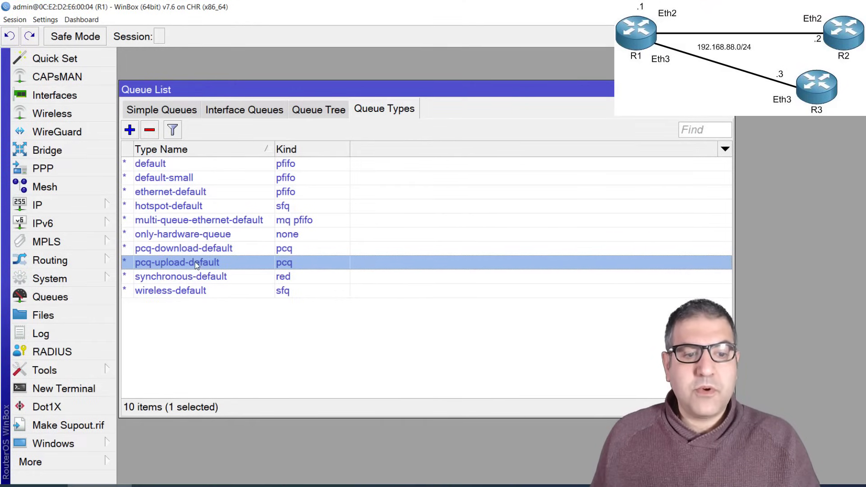
left_click(207, 252)
left_click(202, 264)
left_click(207, 253)
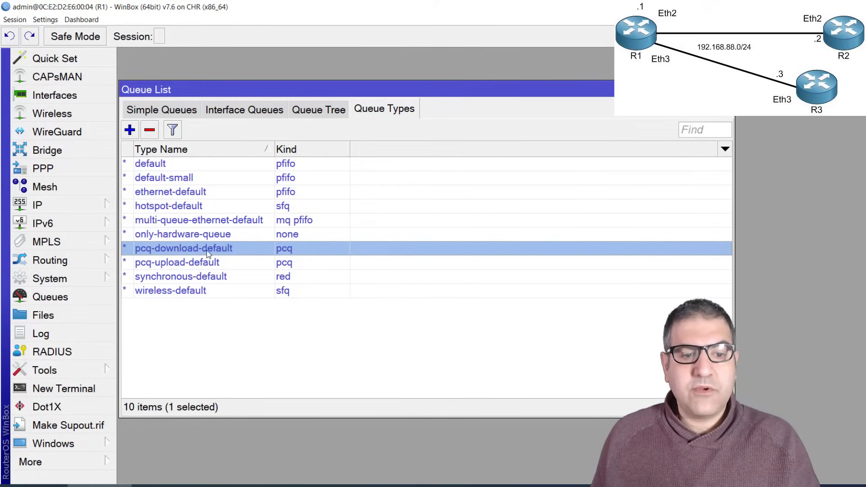
double_click(208, 253)
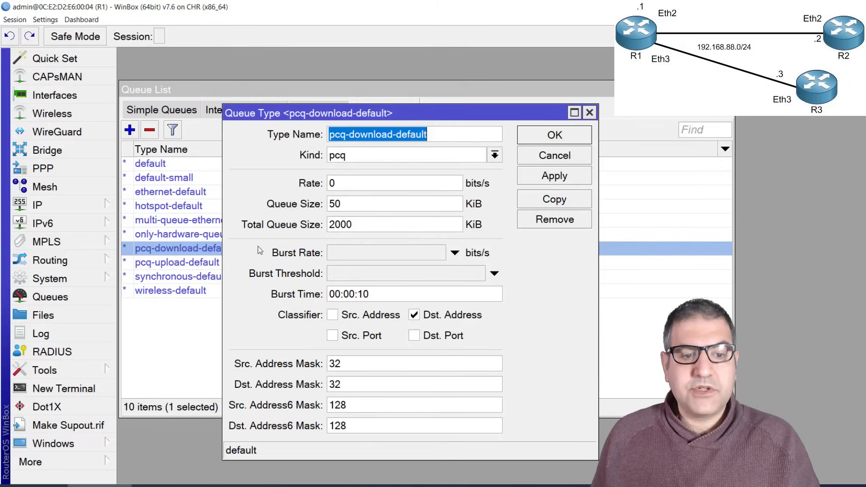
- Copy pcq-download-default into a new queue type named PCQ-Download
left_click(554, 199)
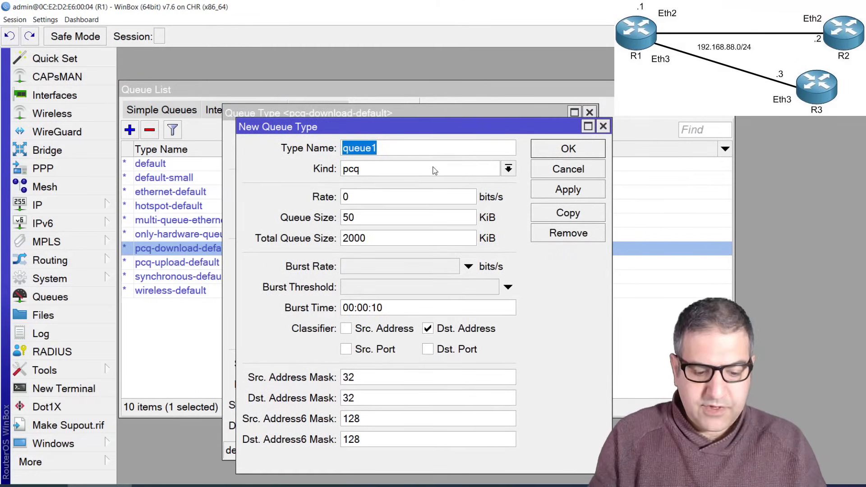
type("PCQ")
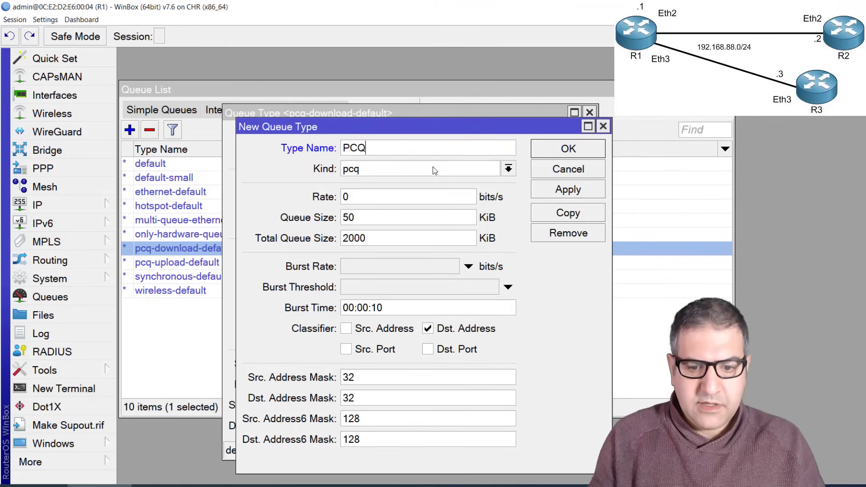
type("-Down")
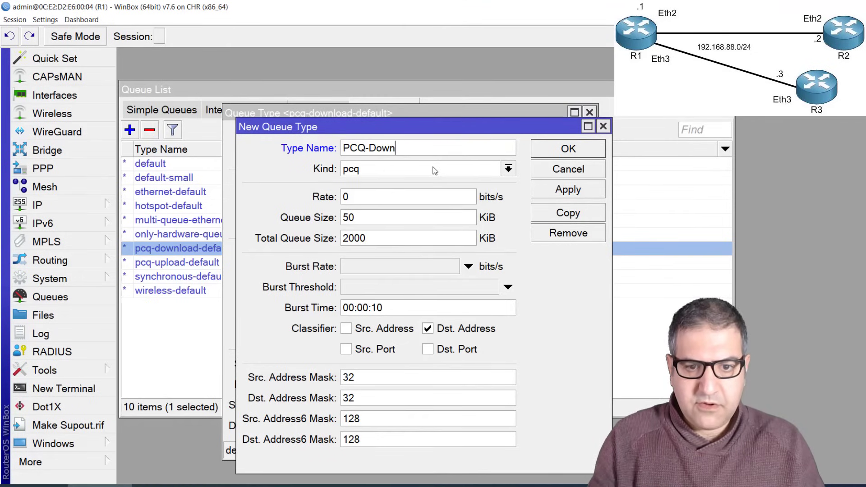
type("load")
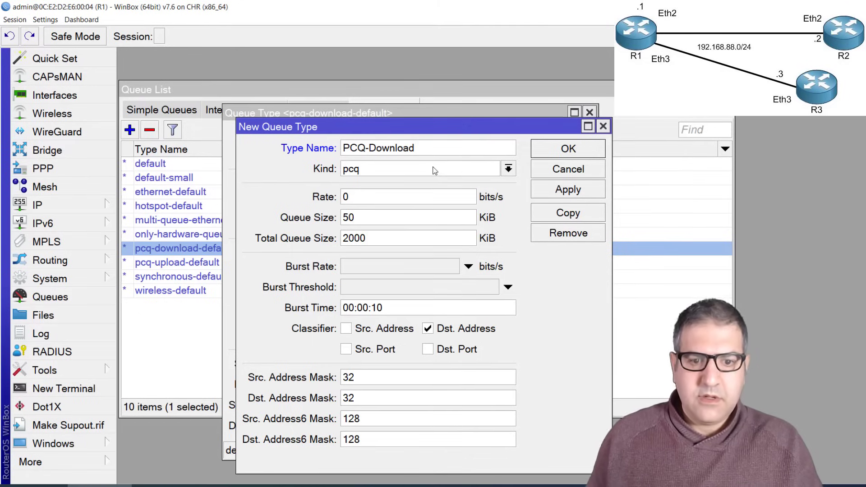
left_click(568, 156)
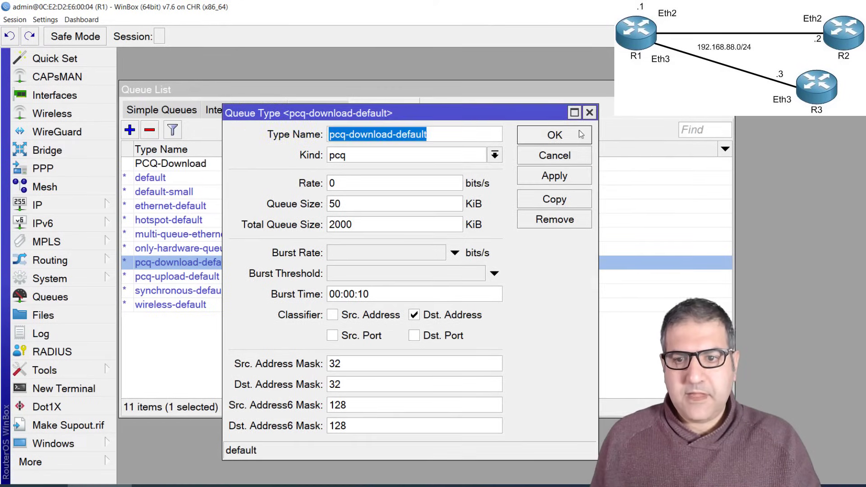
left_click(575, 134)
left_click(202, 167)
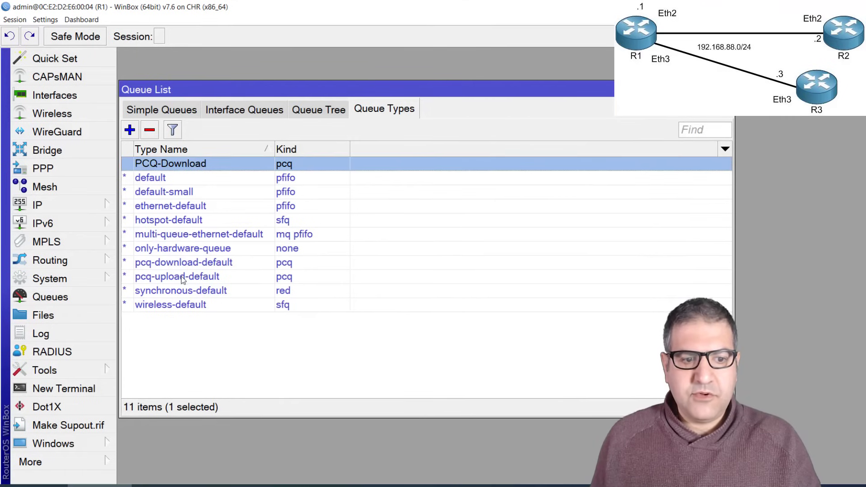
- Copy pcq-upload-default into a new queue type named PCQ-Upload
double_click(183, 280)
left_click(557, 203)
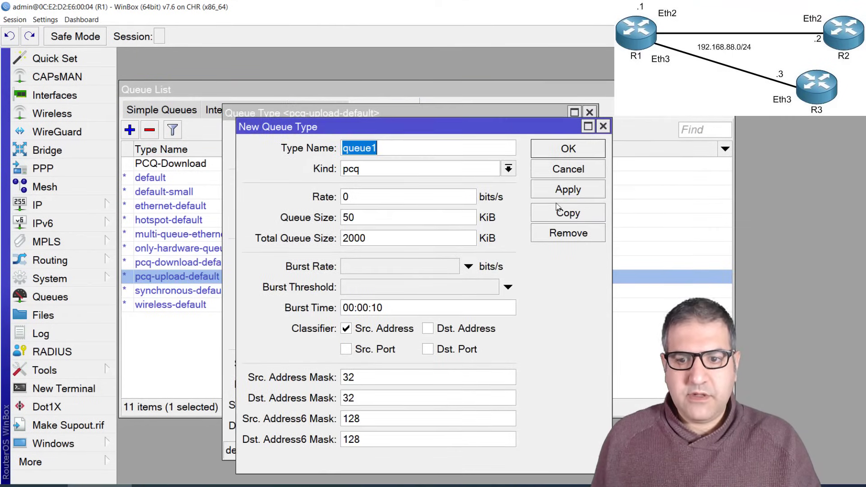
type("PCQ")
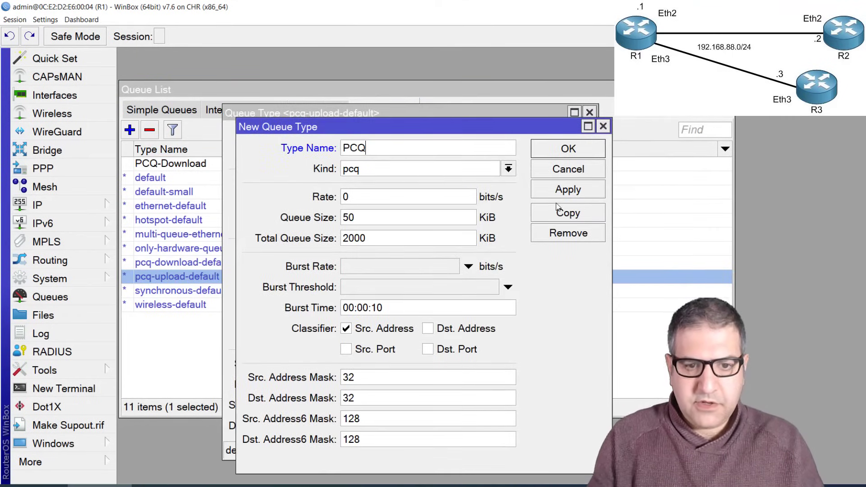
type("-Upload")
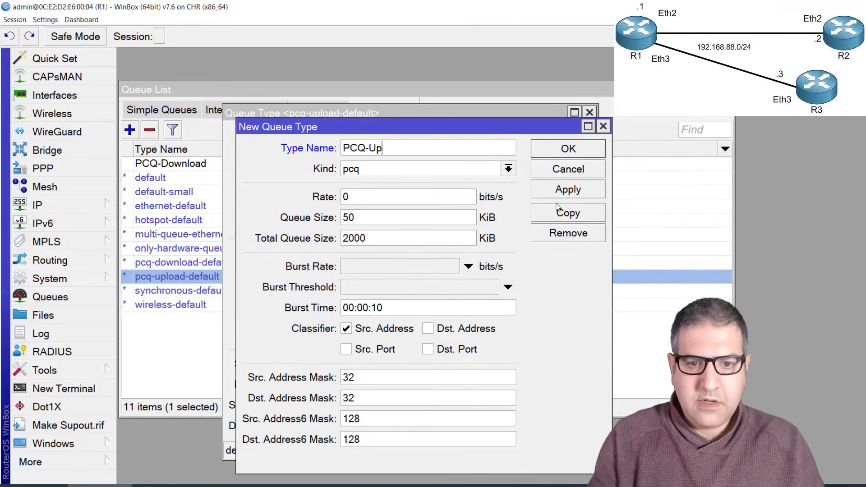
left_click(567, 154)
left_click(563, 138)
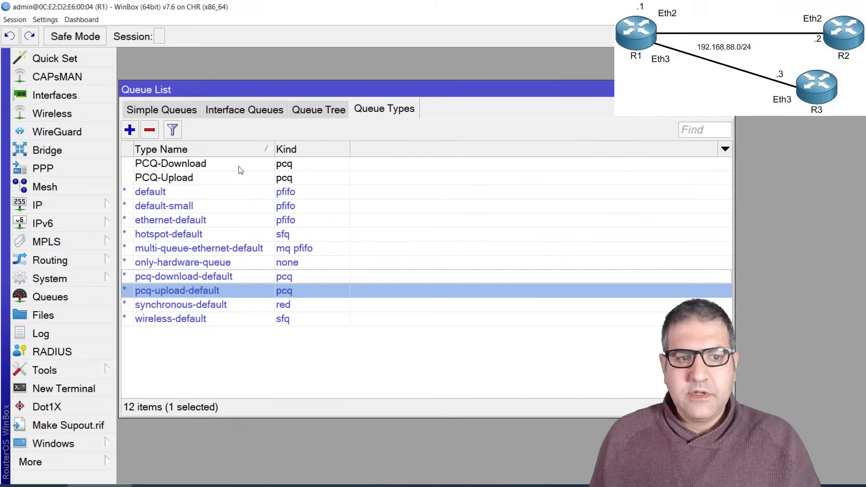
left_click(195, 177)
left_click(196, 167)
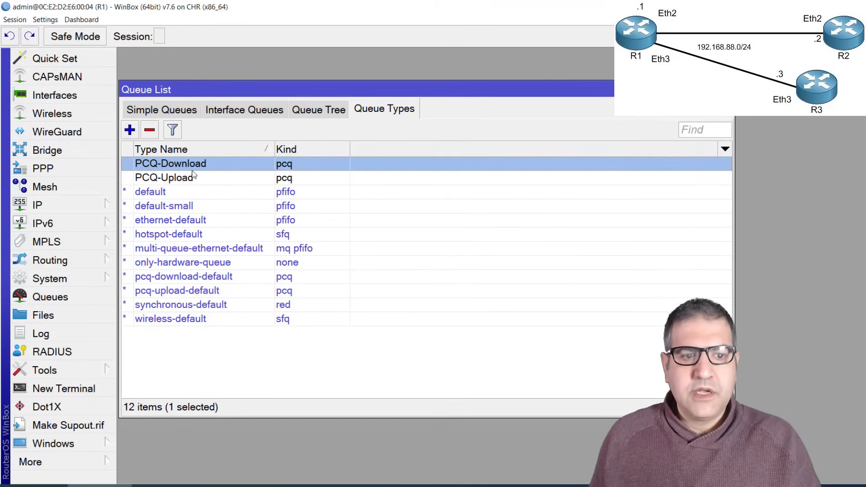
- Check the PCQ-Download and PCQ-Upload queue type rates, then return to the Simple Queues list
double_click(196, 167)
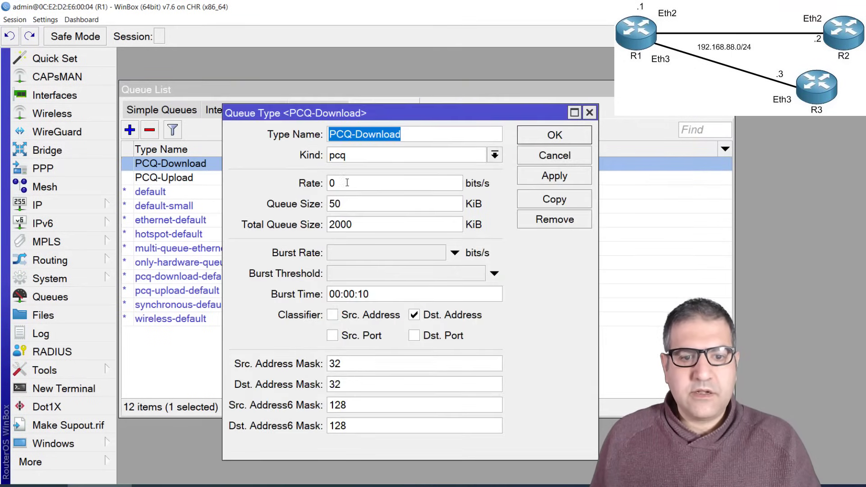
key("Tab")
key("Tab")
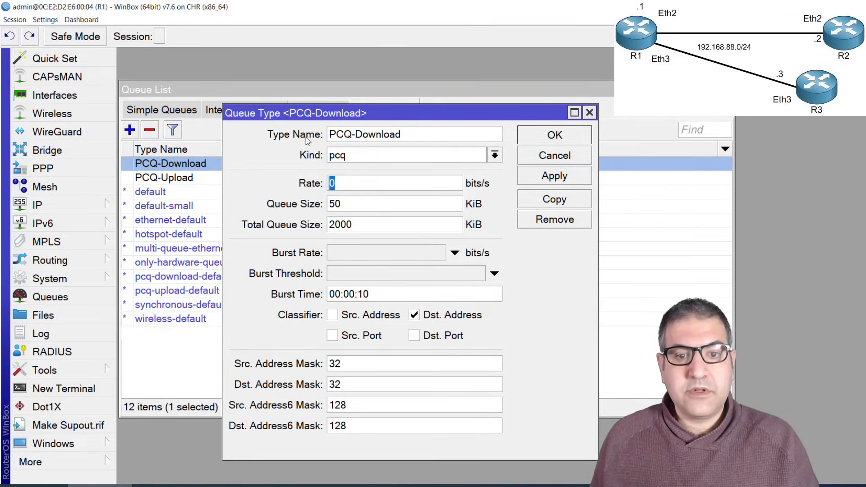
key("Escape")
double_click(162, 178)
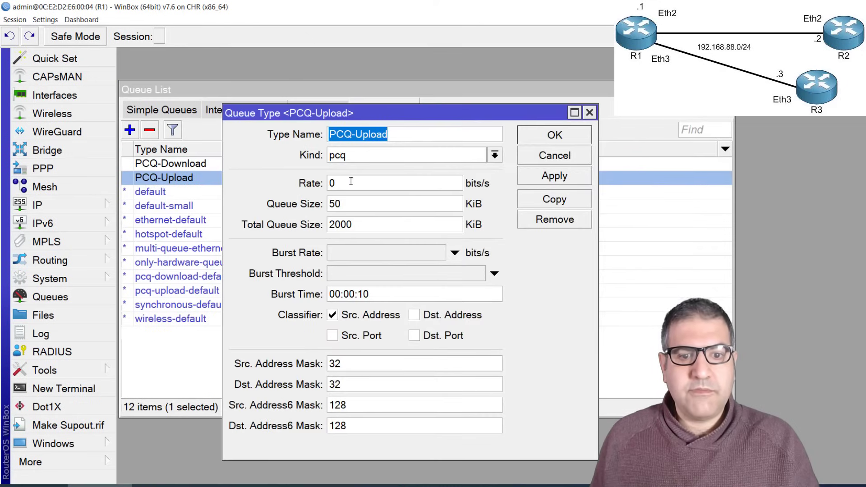
double_click(351, 181)
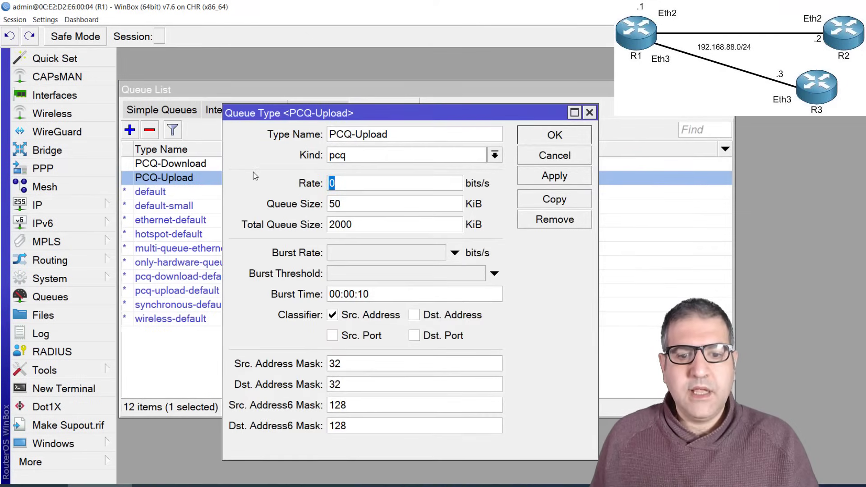
key("Escape")
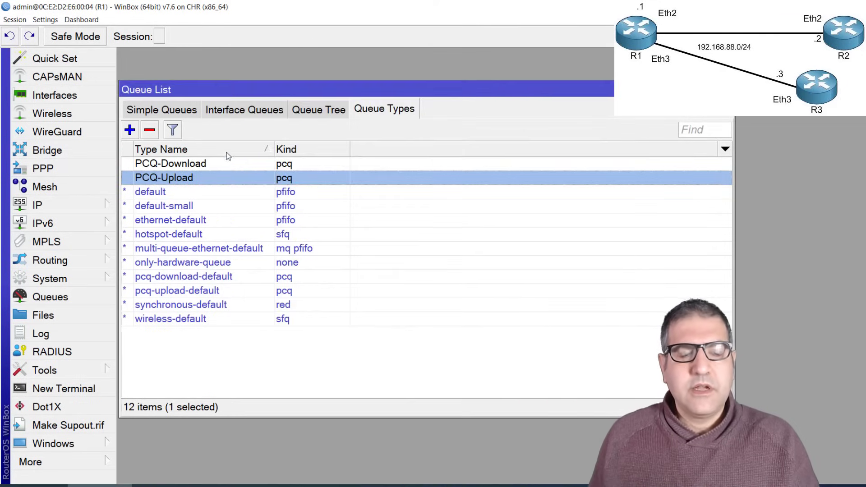
left_click(162, 110)
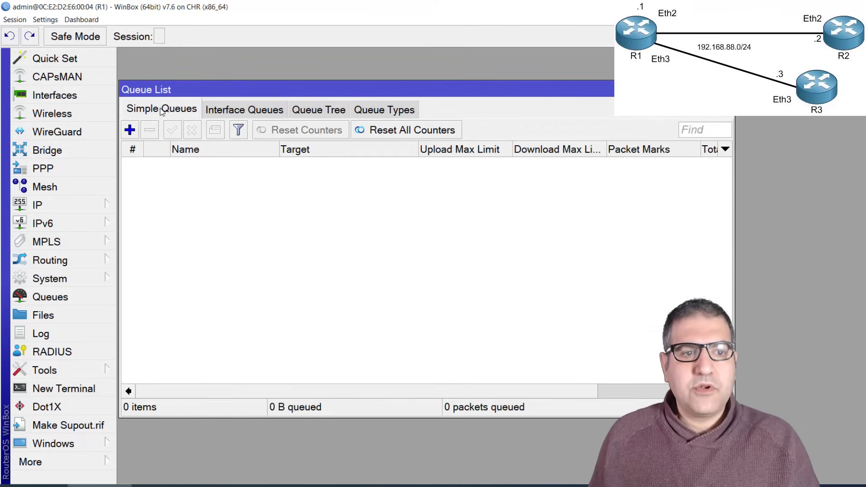
- Add a new simple queue and name it queue-LAN
left_click(134, 134)
left_click(225, 138)
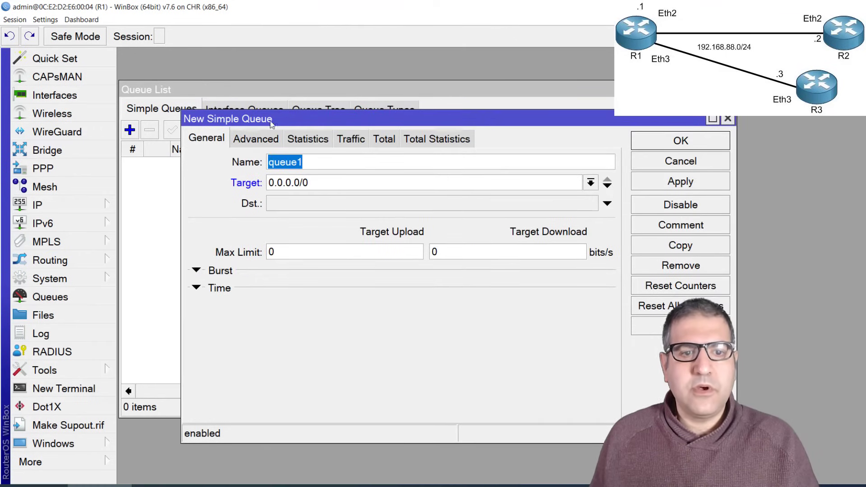
left_click_drag(272, 124, 202, 127)
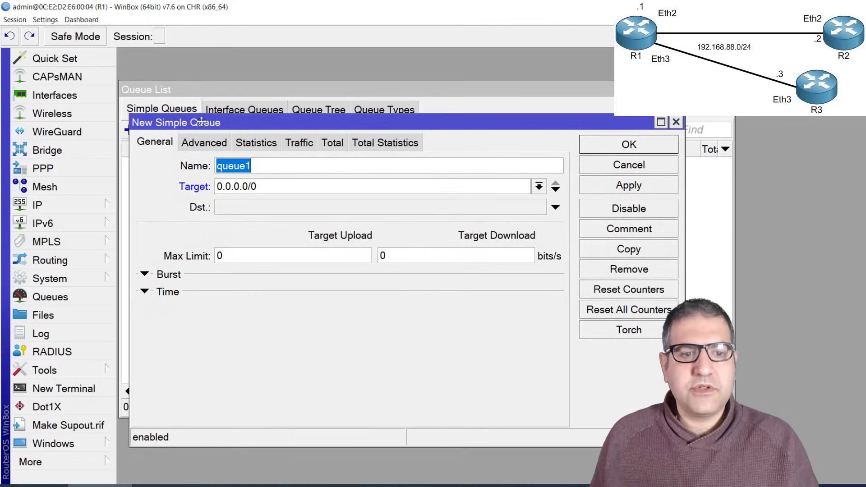
left_click(259, 167)
key("BackSpace")
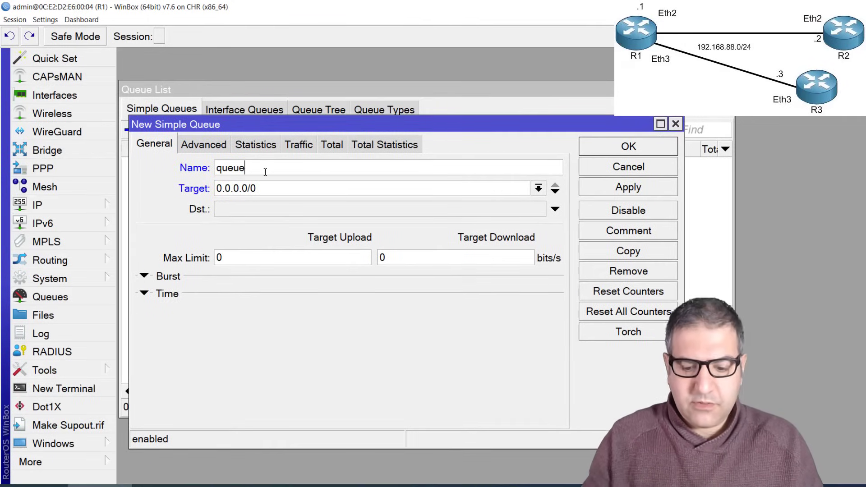
type("-LAN")
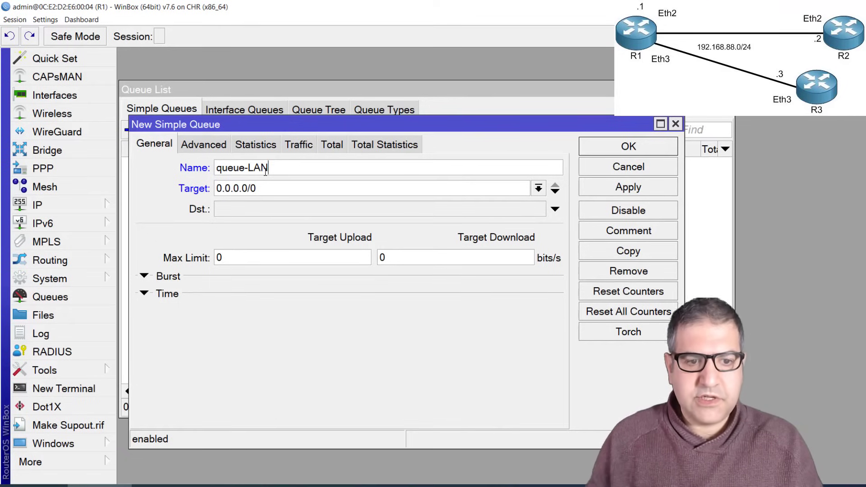
- Target queue-LAN at 192.168.88.0/24 with a 512k max limit, and apply
left_click_drag(269, 193, 178, 193)
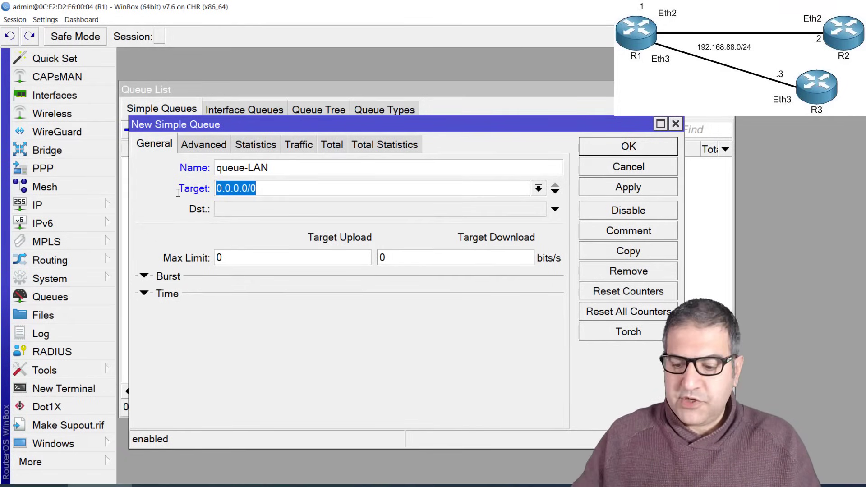
type("192.168.8")
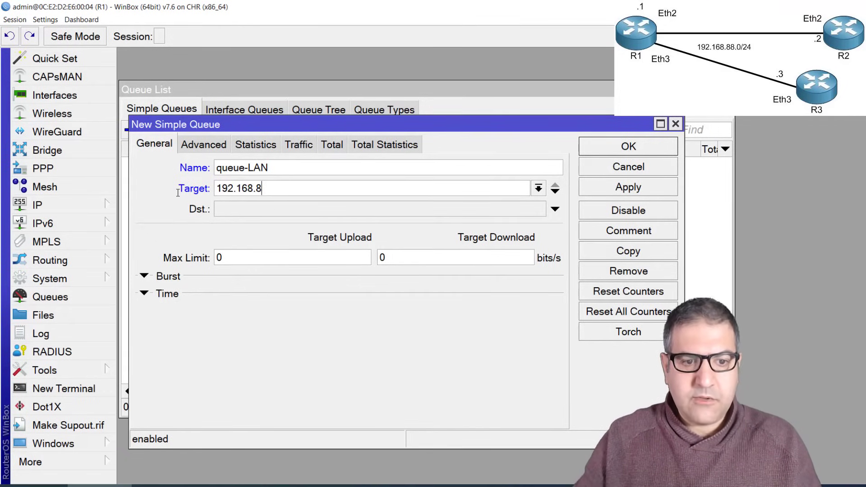
type("8.0/")
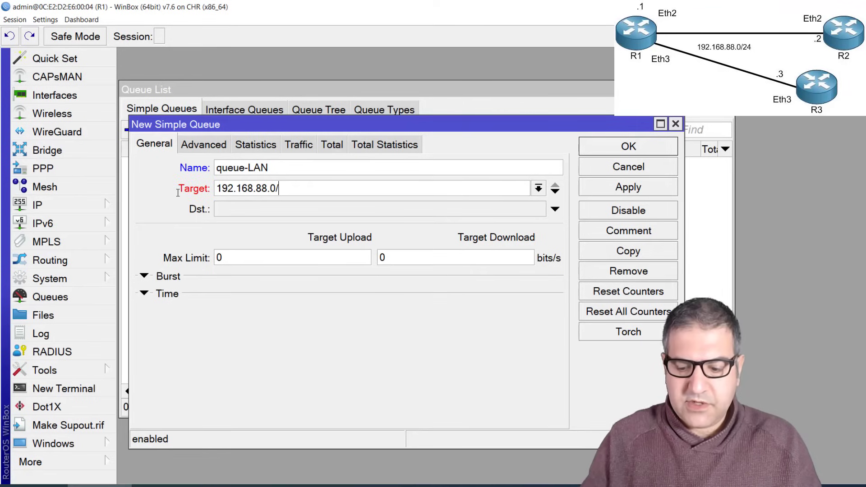
type("24")
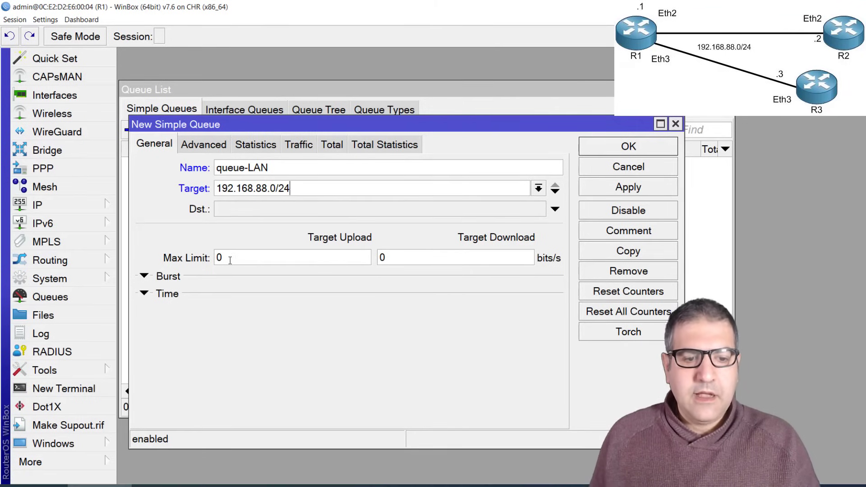
left_click_drag(230, 261, 157, 257)
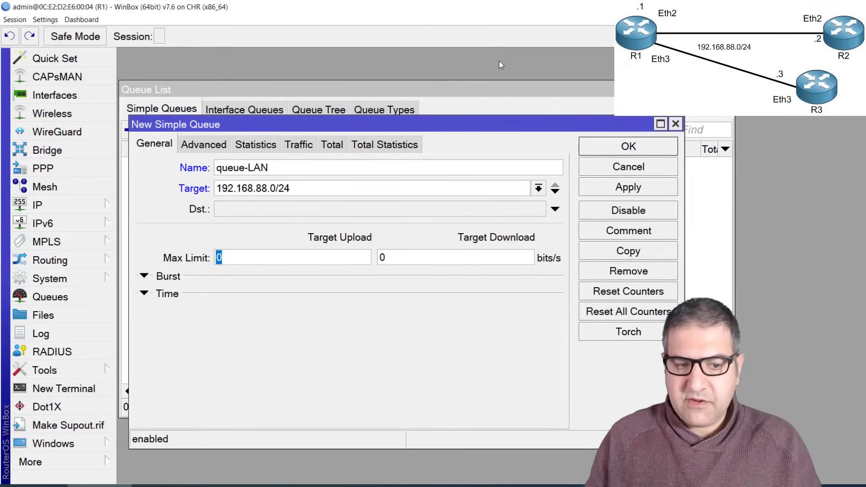
type("512")
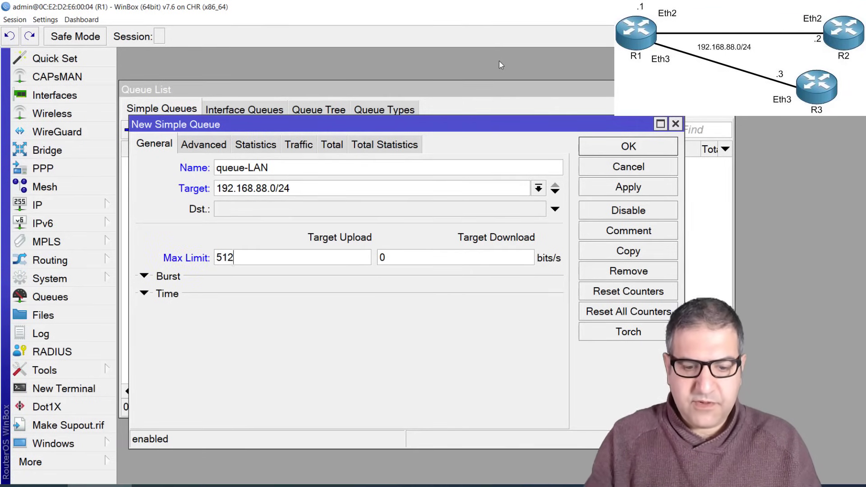
type("k")
key("Tab")
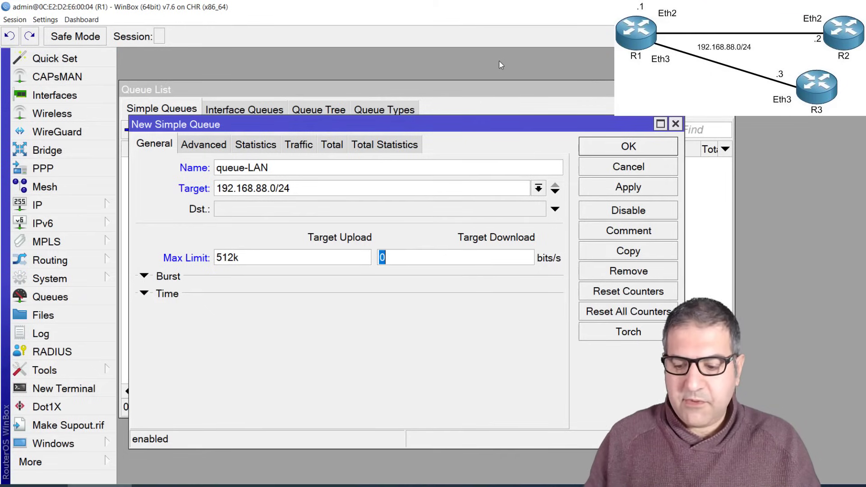
type("512k")
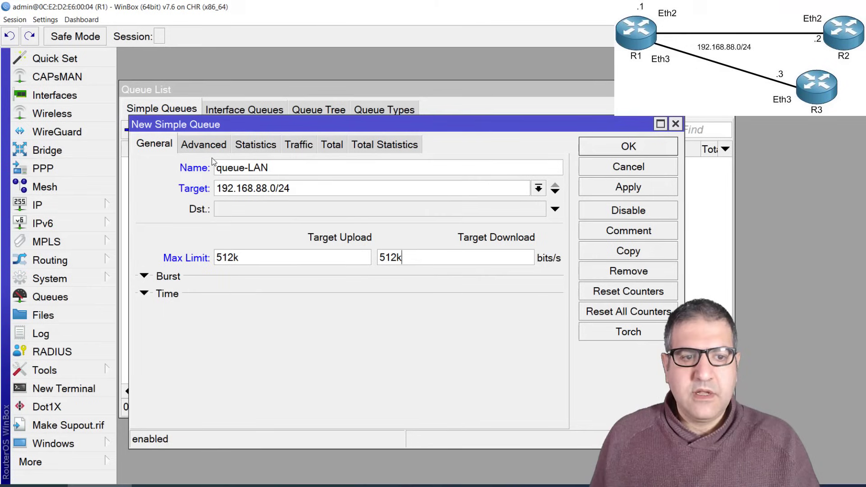
left_click(618, 189)
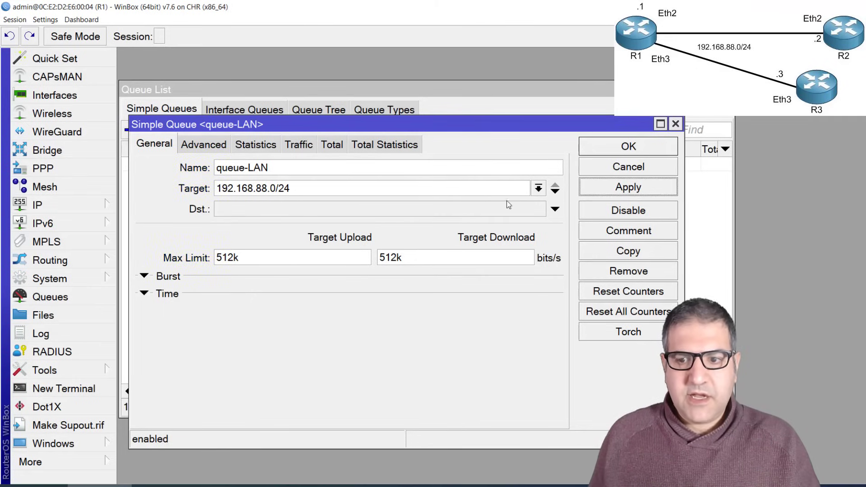
- In queue-LAN's Advanced settings, choose PCQ-Upload for upload and PCQ-Download for download, then apply and OK
left_click(214, 147)
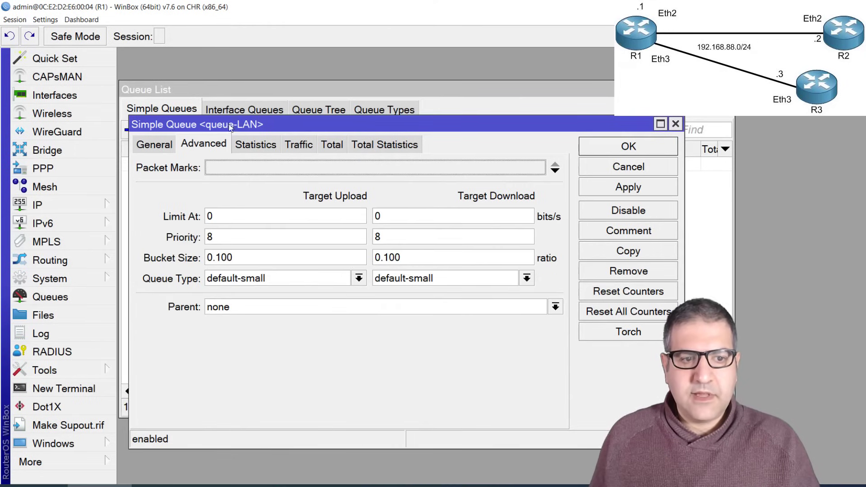
left_click_drag(230, 125, 227, 95)
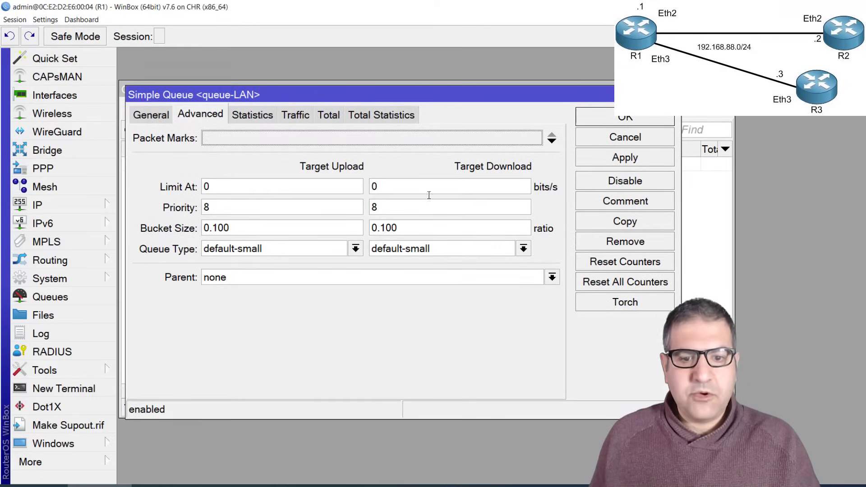
left_click(260, 252)
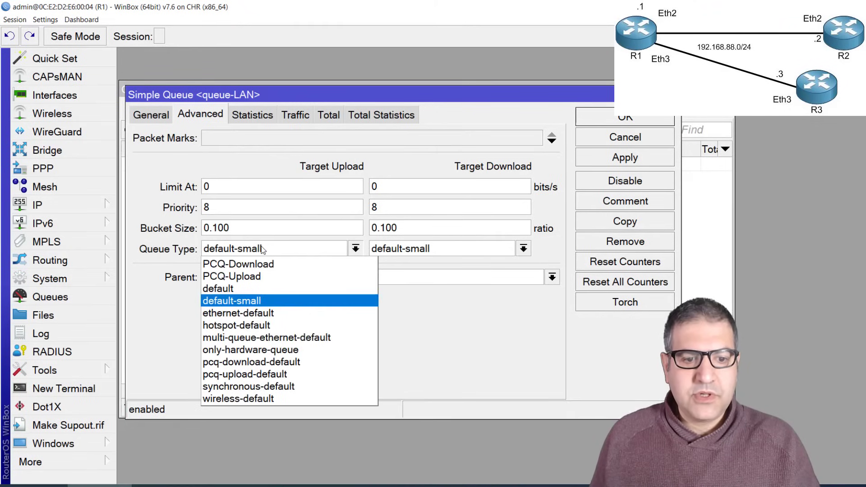
left_click(263, 277)
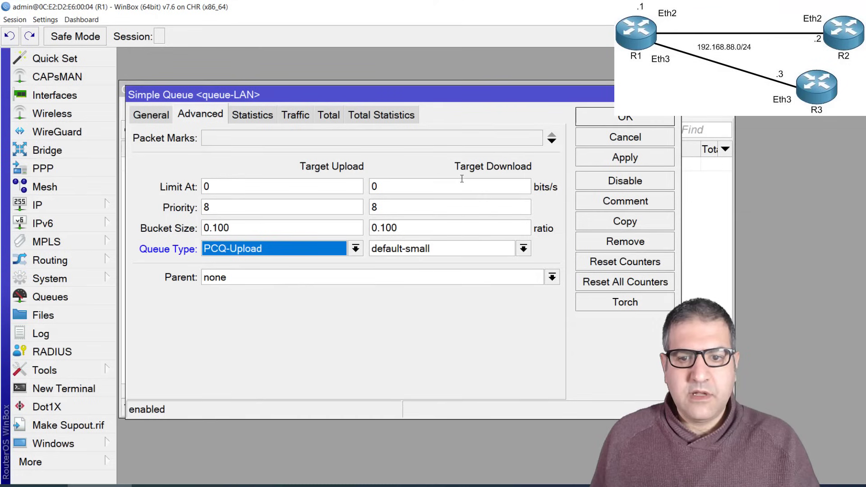
left_click(393, 253)
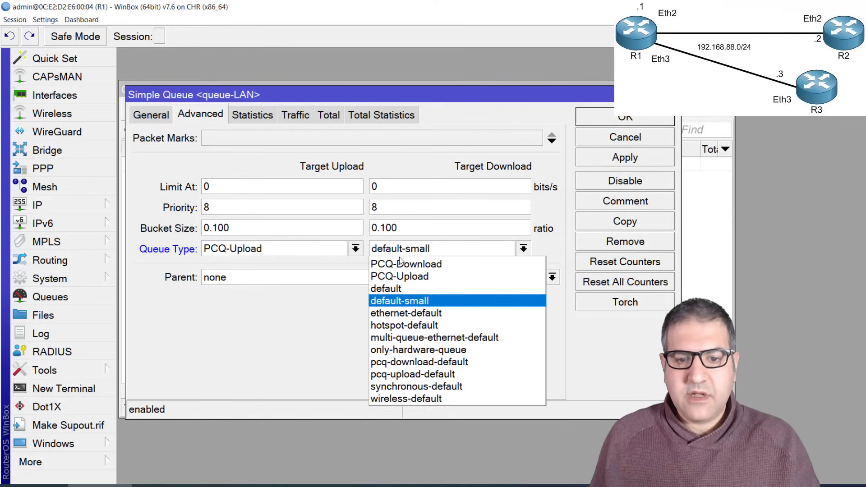
left_click(404, 265)
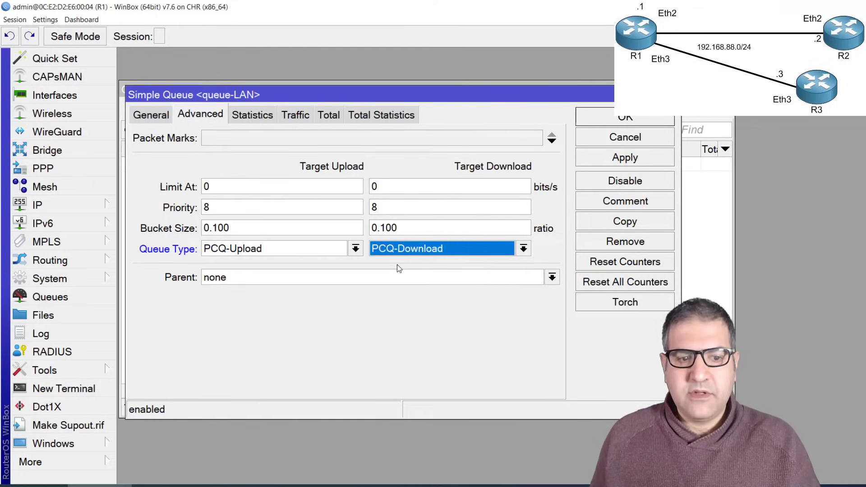
left_click(600, 159)
left_click(608, 122)
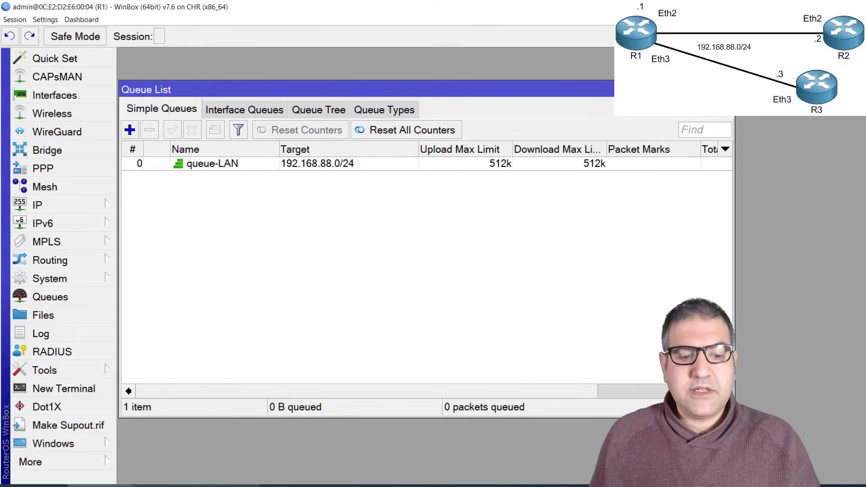
- Arrange the R2 and R3 windows side by side and close R2's address list
left_click(180, 449)
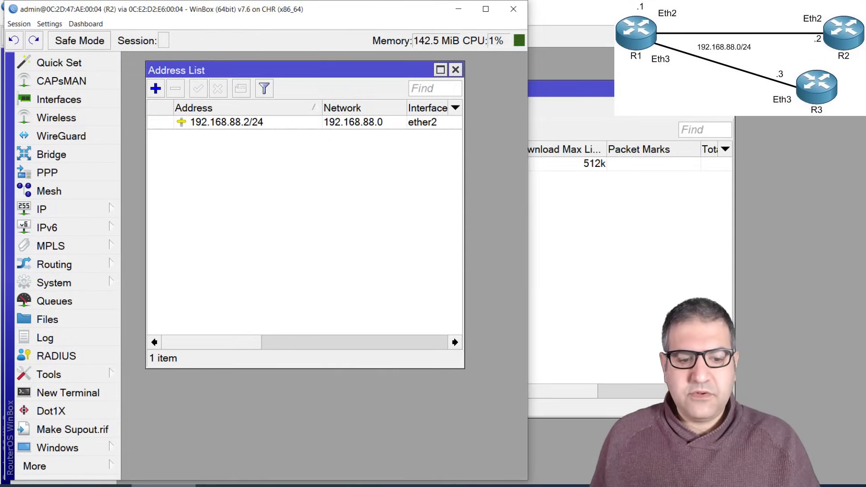
key("alt+Tab")
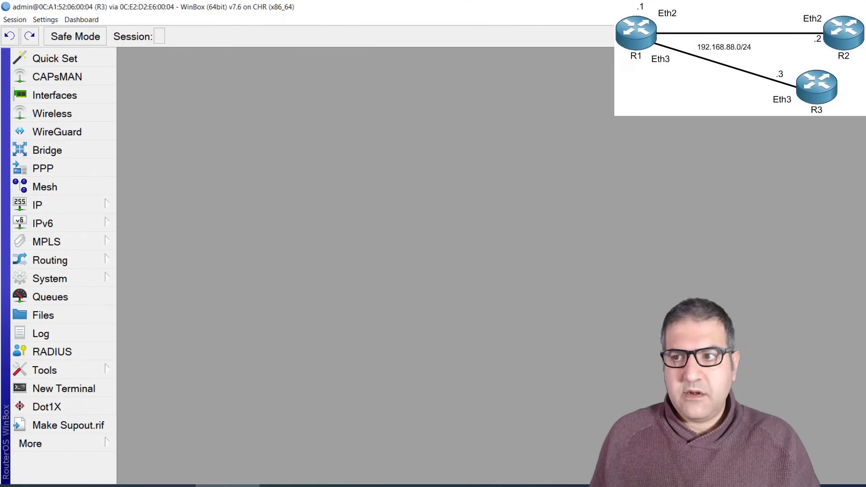
key("super+Down")
left_click_drag(564, 9, 612, 9)
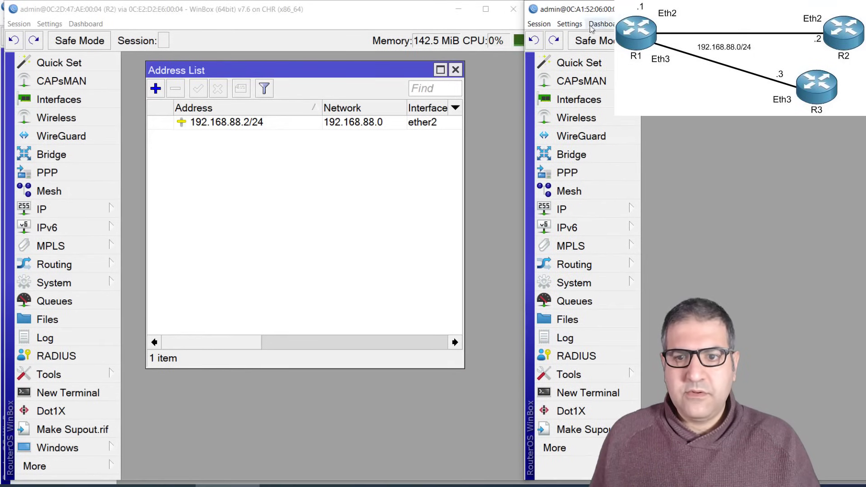
left_click(465, 50)
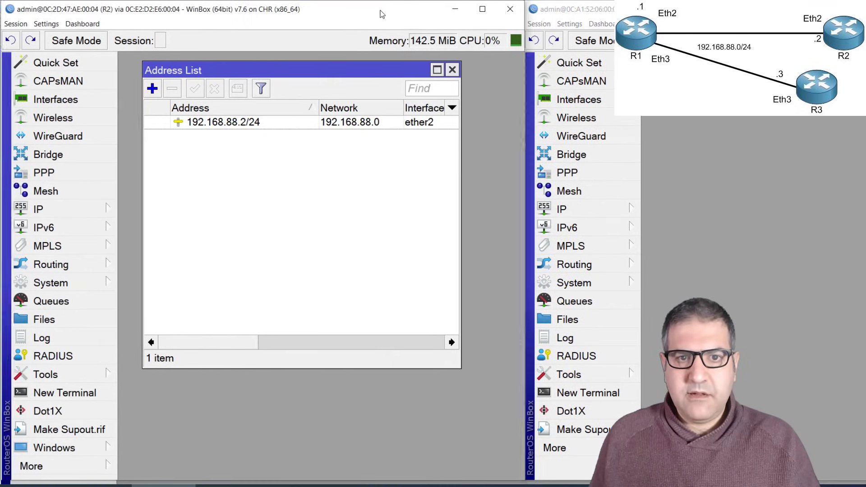
left_click_drag(393, 15, 383, 15)
left_click_drag(518, 88, 459, 87)
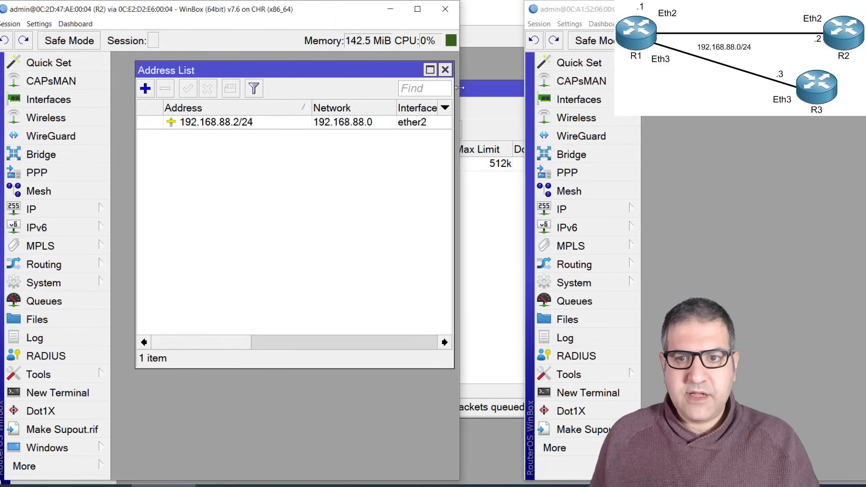
left_click_drag(606, 13, 545, 12)
left_click(392, 165)
key("Escape")
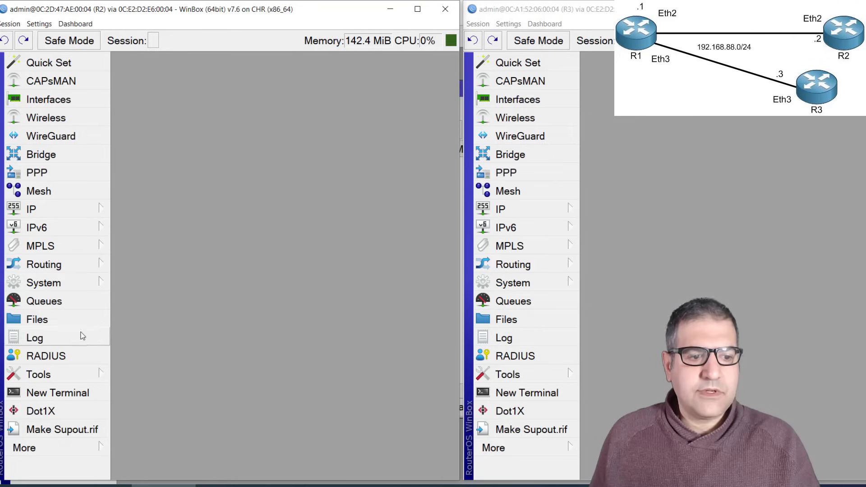
- Open R2's Bandwidth Test tool and confirm the target is 192.168.88.1
left_click(78, 374)
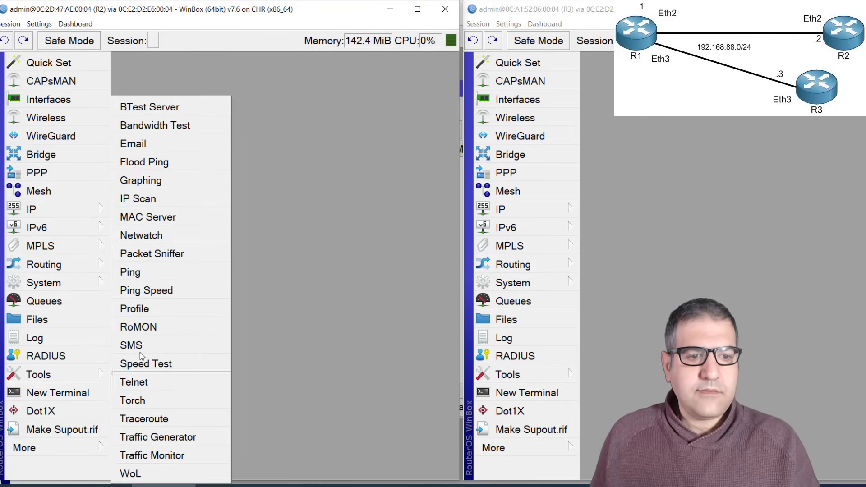
left_click(175, 128)
left_click_drag(292, 87, 202, 89)
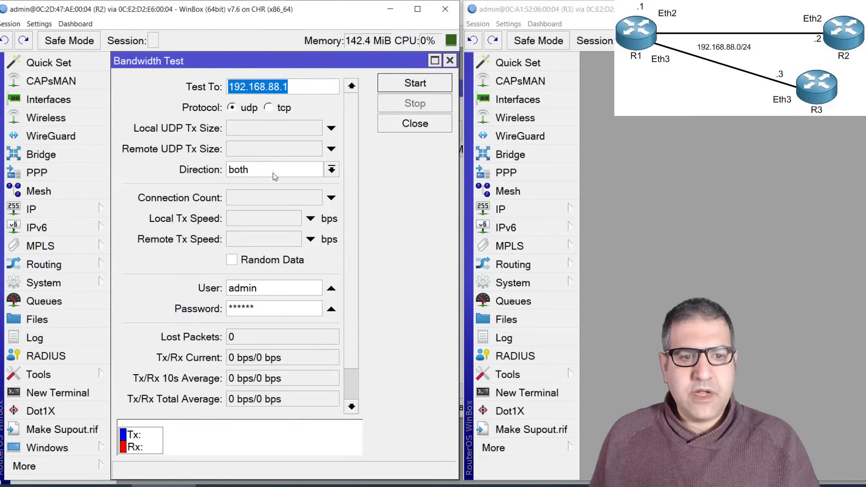
- Start R2's bandwidth test to 192.168.88.1 and read about 471 kbps each way
left_click(415, 83)
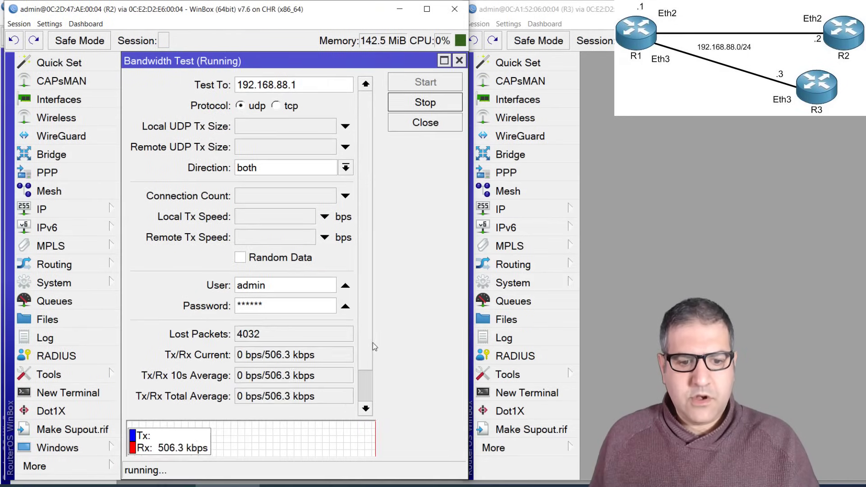
scroll(368, 381, "down", 2)
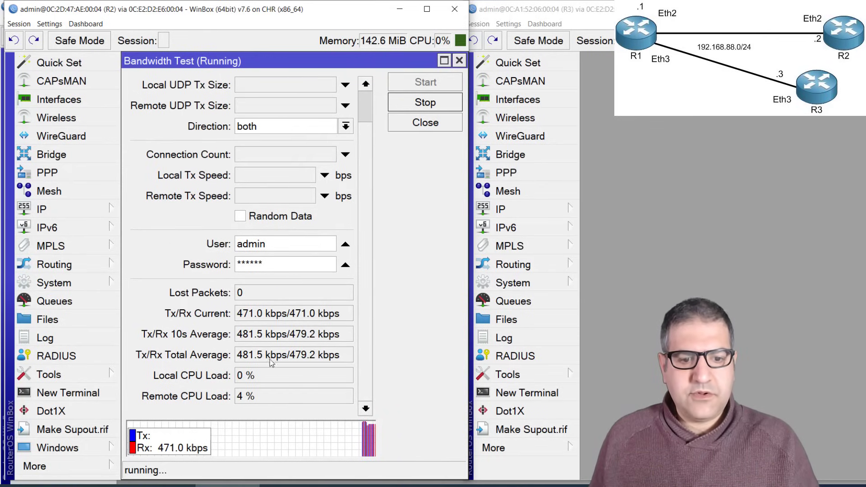
left_click_drag(238, 317, 346, 317)
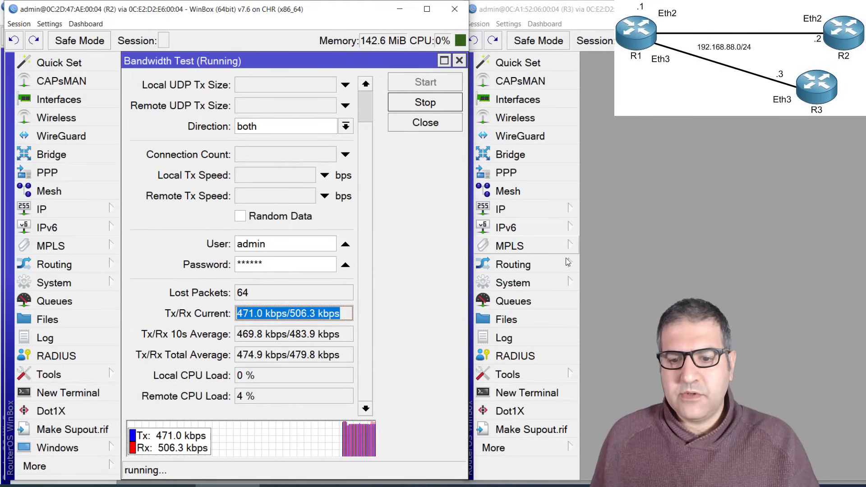
left_click(507, 374)
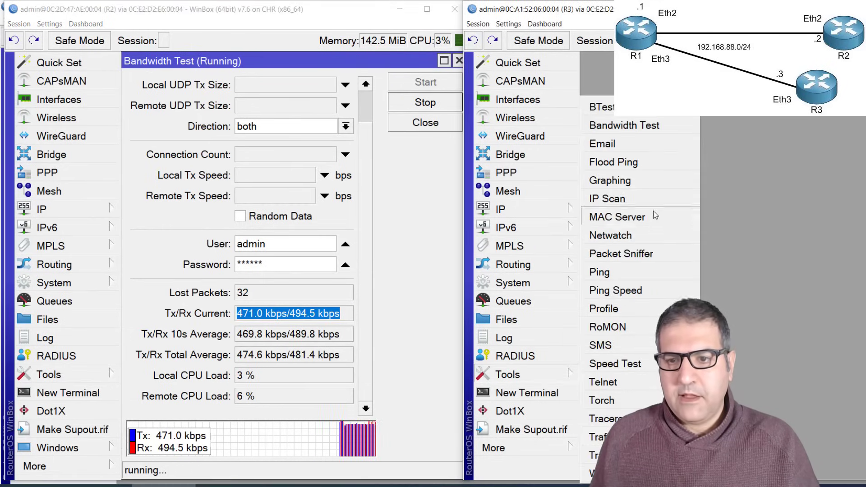
- Run R3's bandwidth test alongside R2's, compare the roughly 235 kbps shares, then stop both
left_click(624, 126)
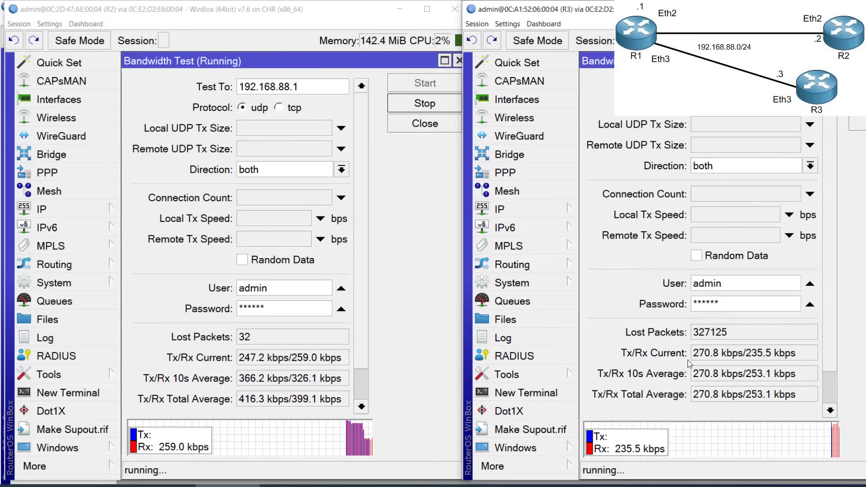
left_click_drag(692, 353, 803, 359)
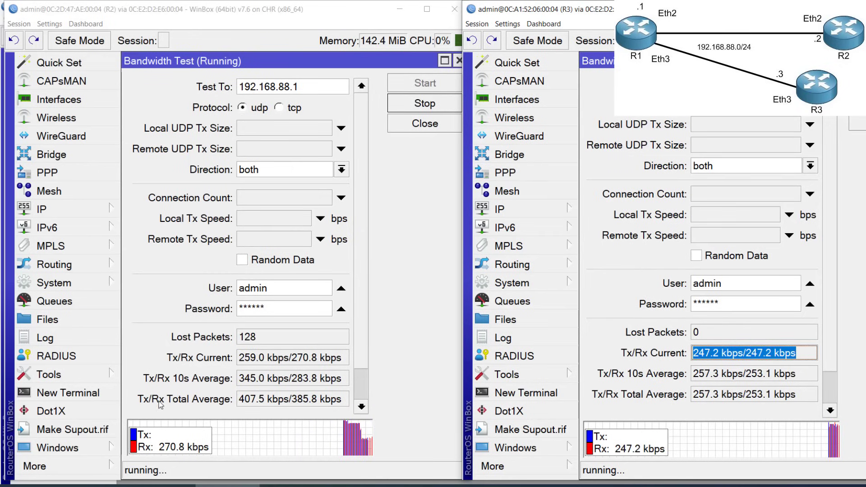
left_click_drag(239, 357, 337, 361)
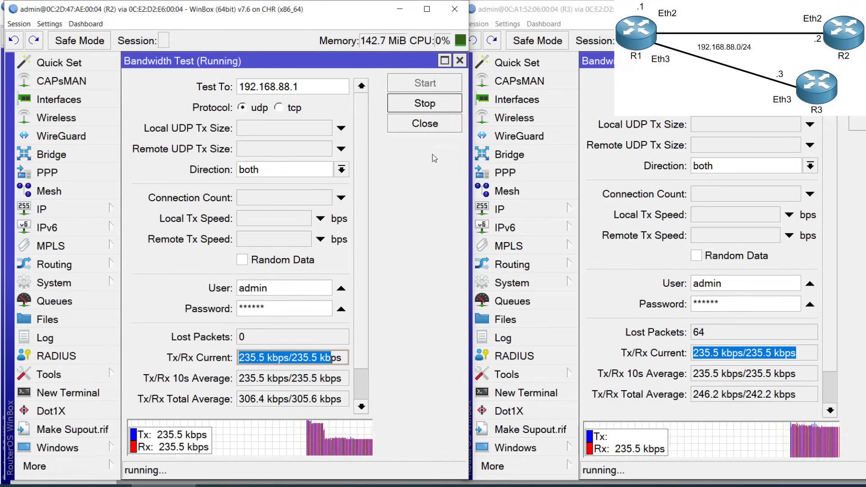
left_click(432, 108)
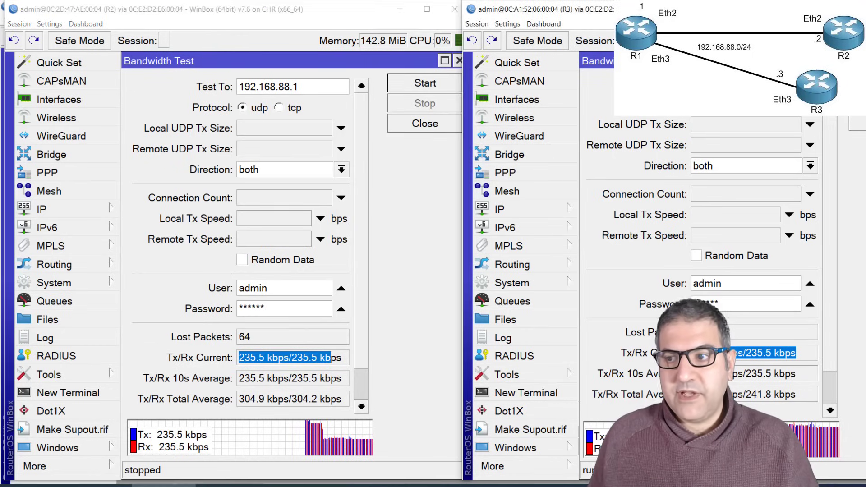
left_click(857, 103)
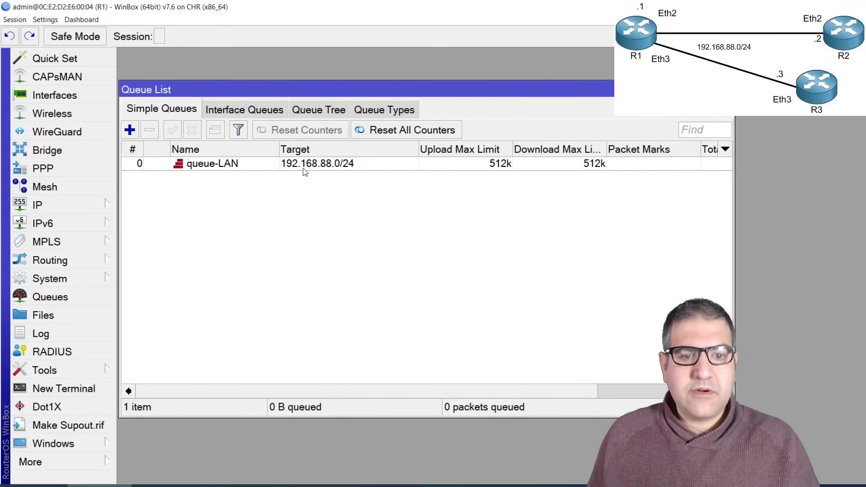
- In Queue Types, enter a rate of 128 for PCQ-Download
left_click(328, 110)
left_click(388, 111)
double_click(172, 164)
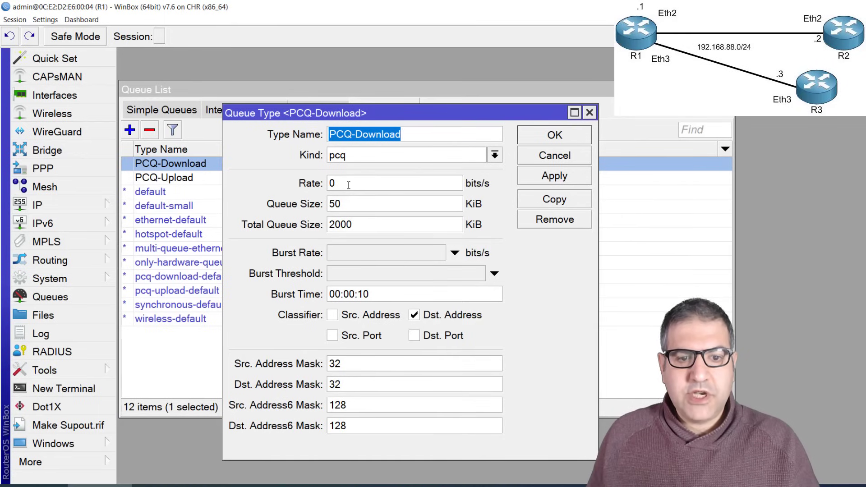
double_click(349, 185)
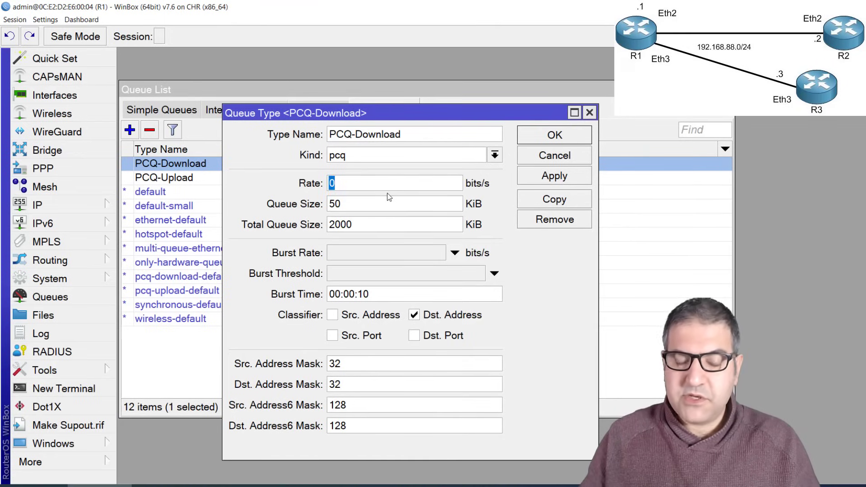
type("12")
type("8")
key("BackSpace")
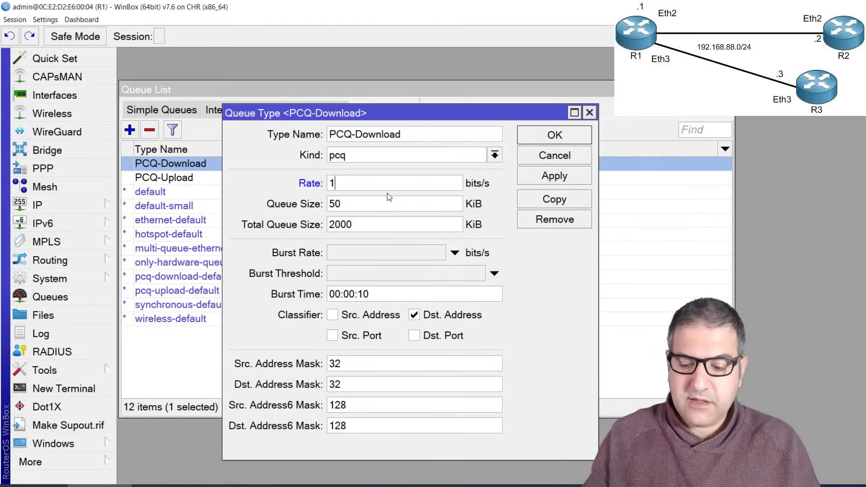
type("28")
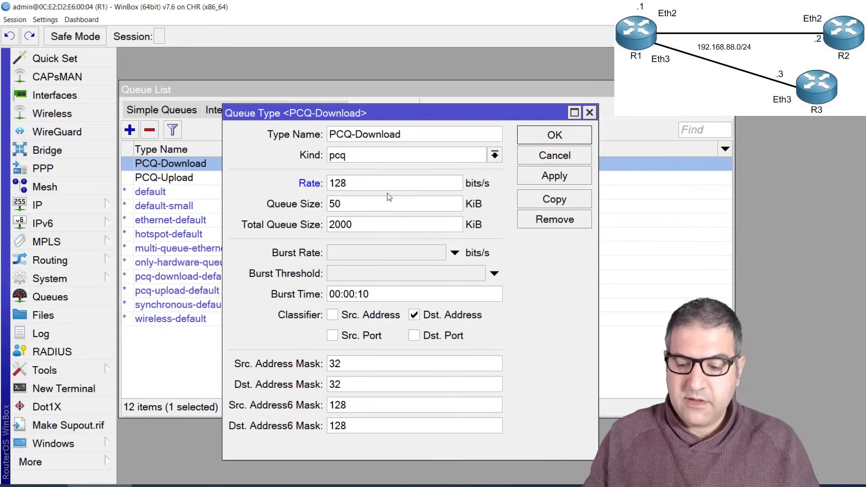
left_click(561, 135)
- Set the PCQ-Upload queue type's rate to 128k
double_click(183, 178)
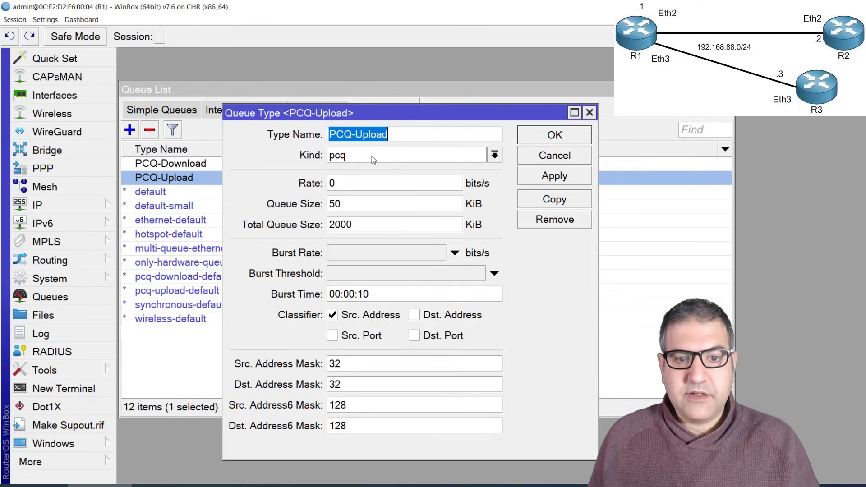
left_click(356, 182)
key("BackSpace")
type("128")
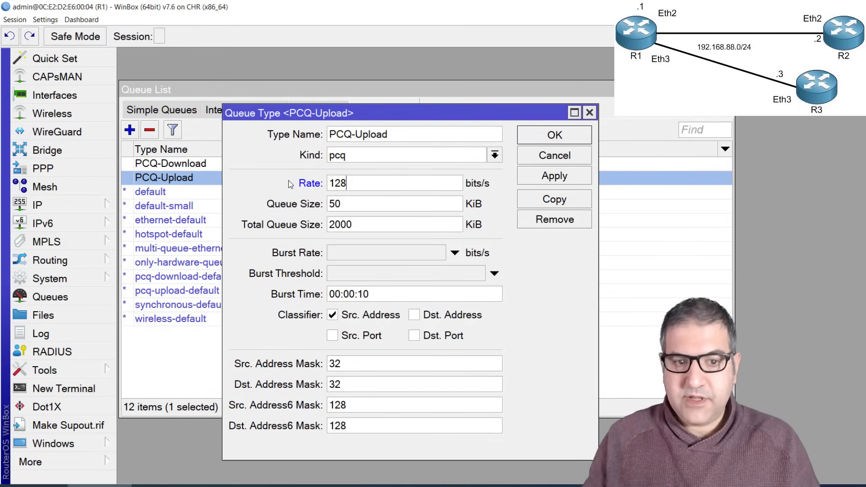
left_click(563, 136)
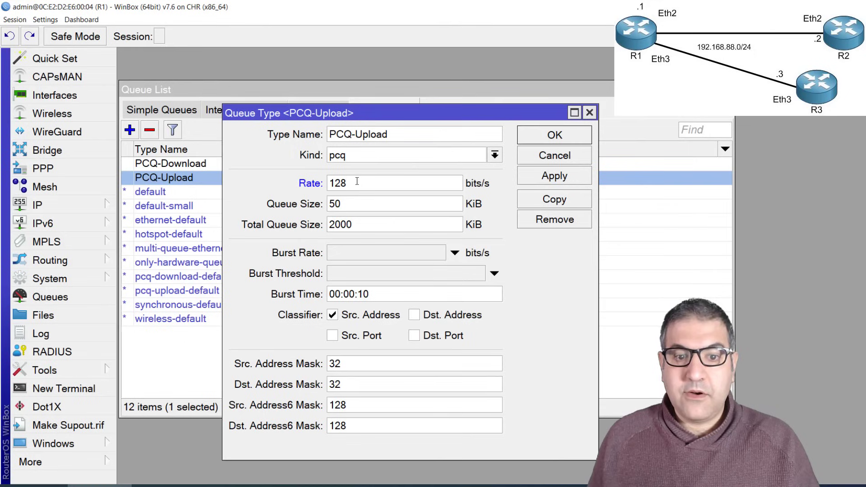
left_click(380, 178)
type("k")
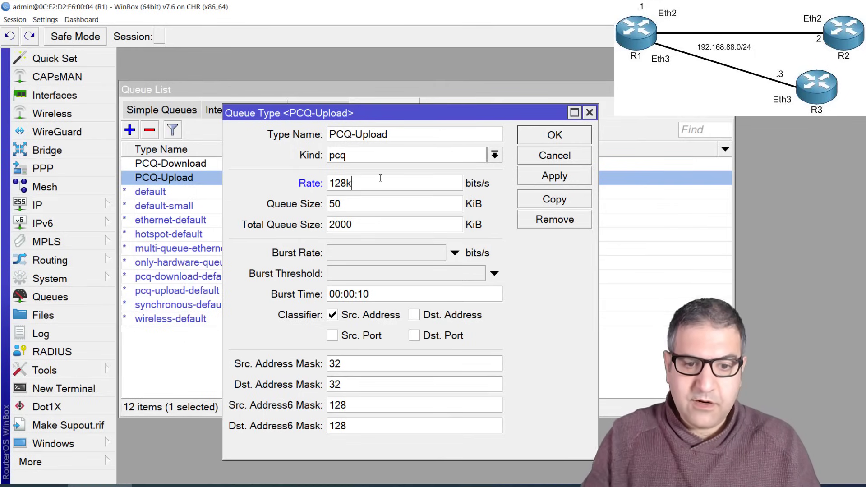
left_click(555, 135)
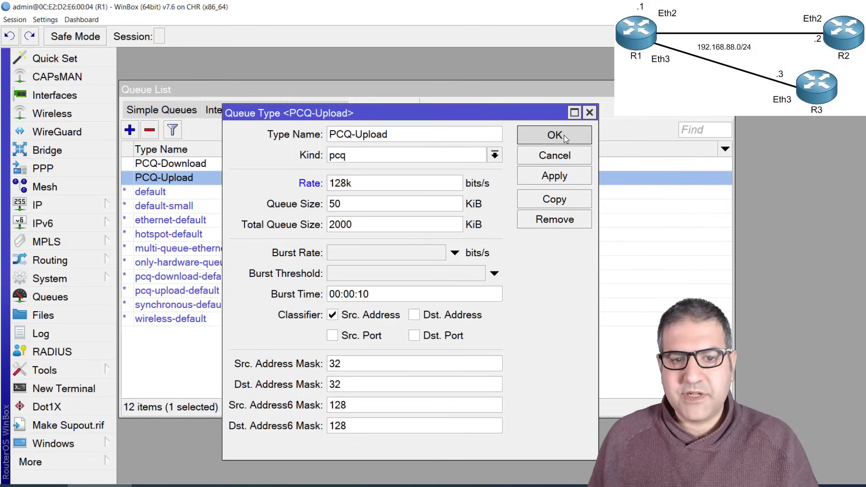
- Correct the PCQ-Download queue type's rate to 128k
left_click(196, 167)
double_click(196, 167)
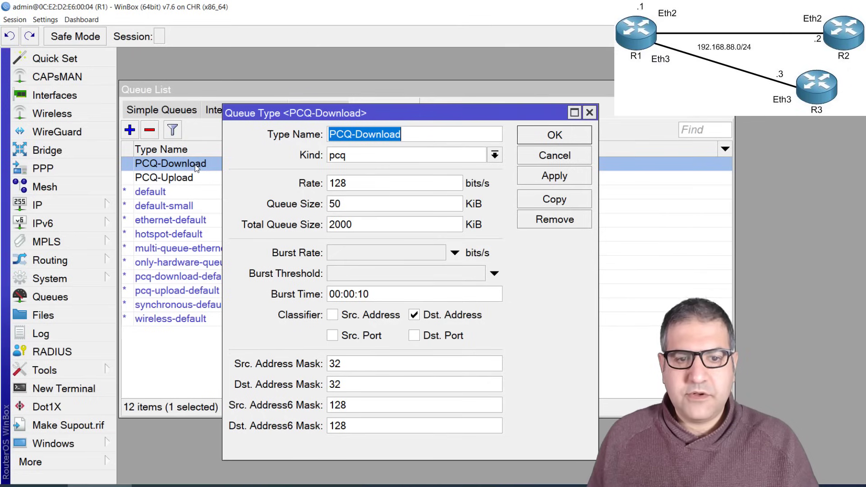
left_click(351, 181)
type("k")
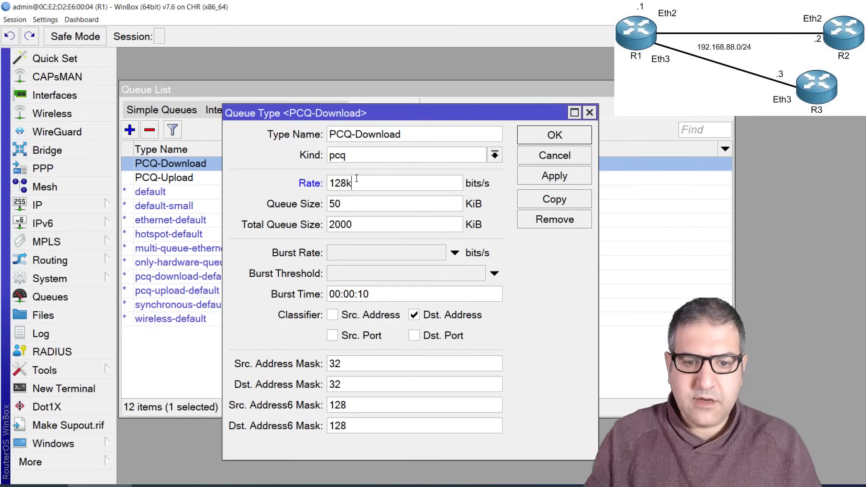
left_click(555, 136)
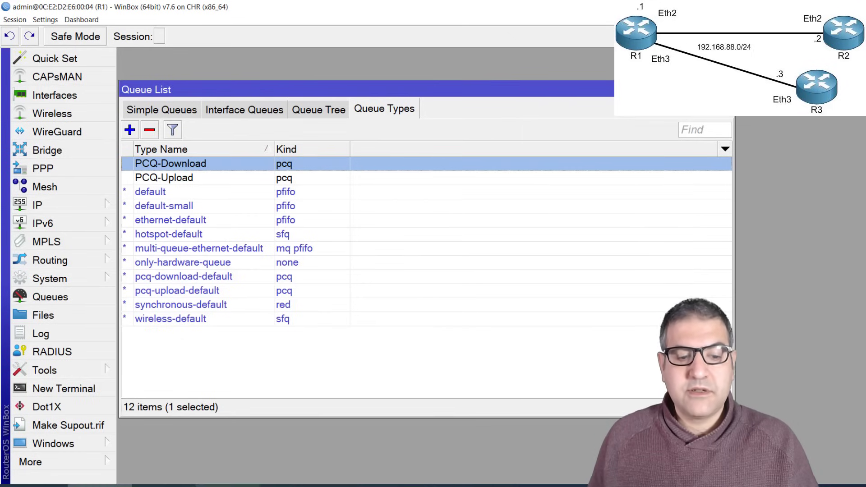
left_click(227, 486)
- Restart the R2 and R3 bandwidth tests and compare readings of about 117.7 and 129.5 kbps
left_click(243, 486)
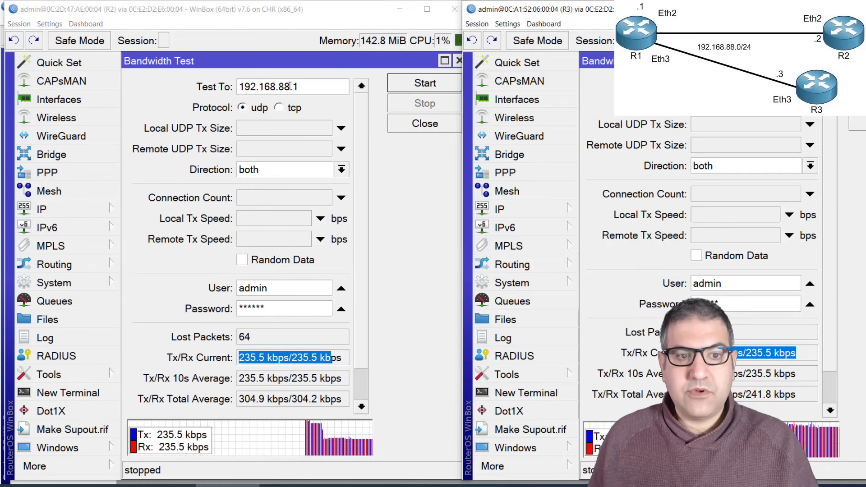
left_click(433, 86)
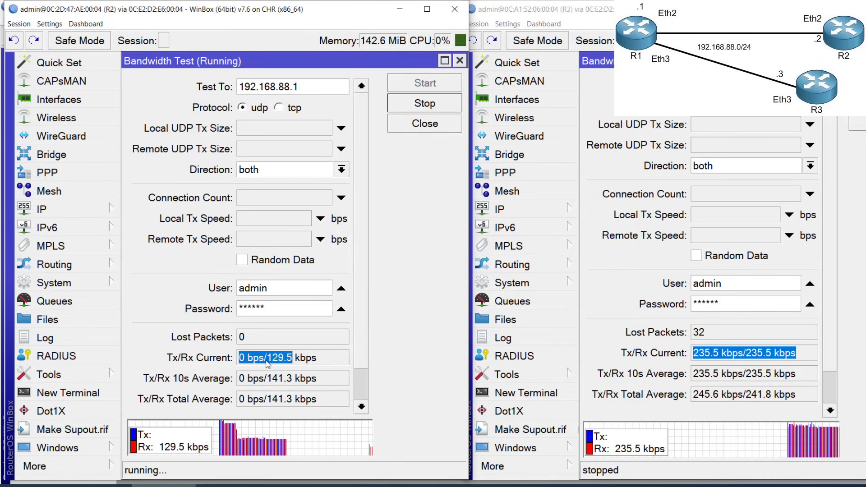
left_click_drag(267, 360, 305, 361)
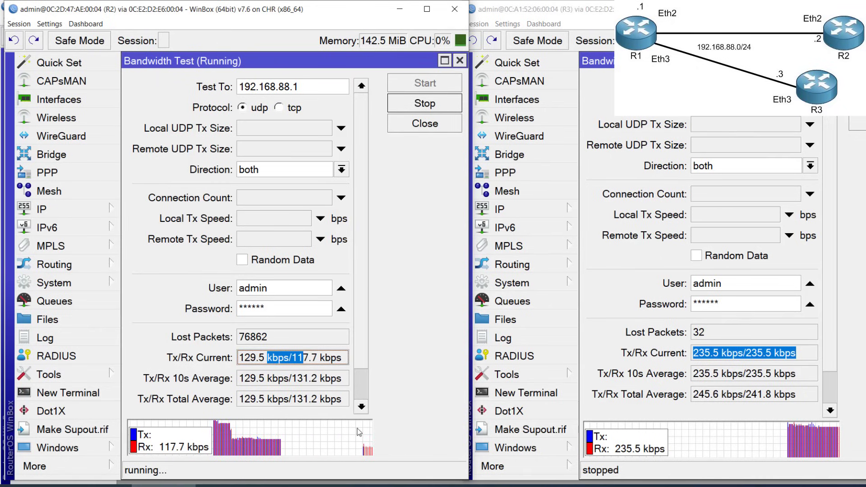
left_click_drag(239, 358, 335, 359)
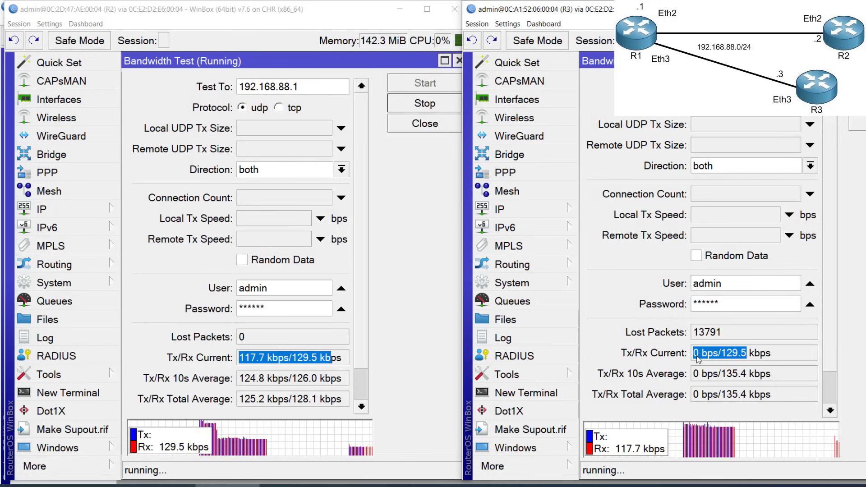
left_click_drag(693, 353, 759, 361)
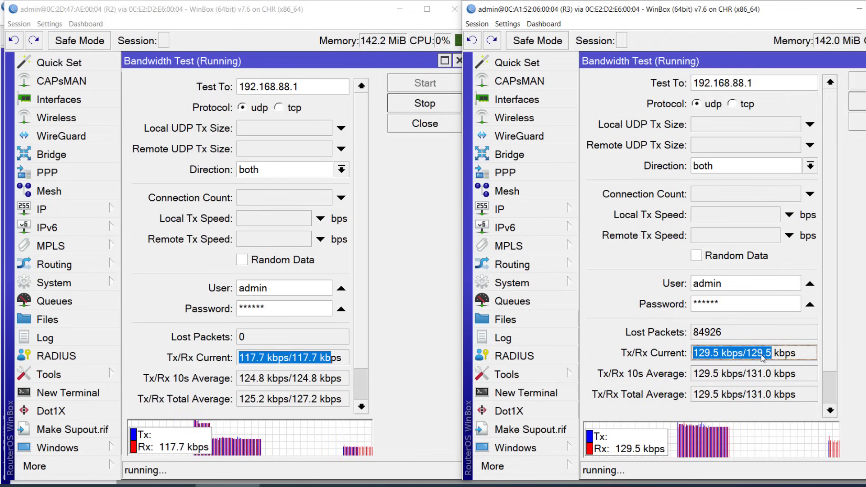